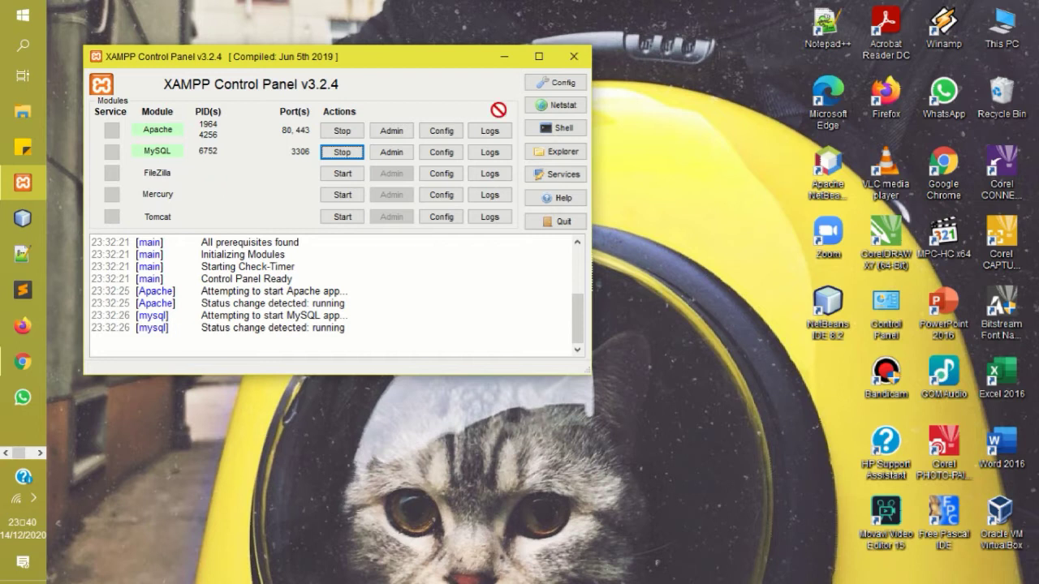
Minimise the XAMPP Control Panel, leaving Apache and MySQL running.
click(509, 55)
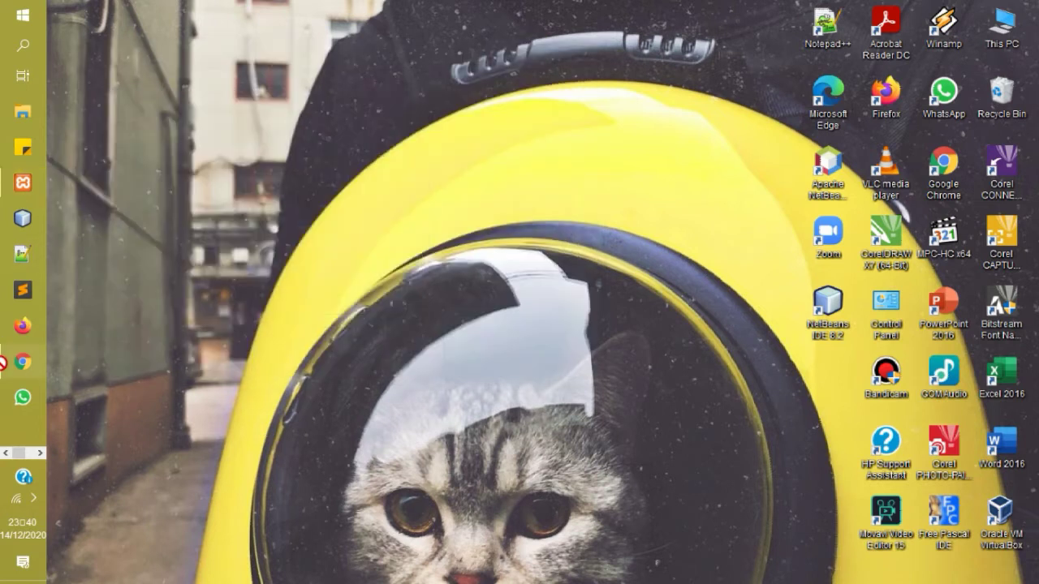
Load localhost/selfcare in Chrome using the address-bar autocomplete.
mouse_move(22, 362)
click(120, 380)
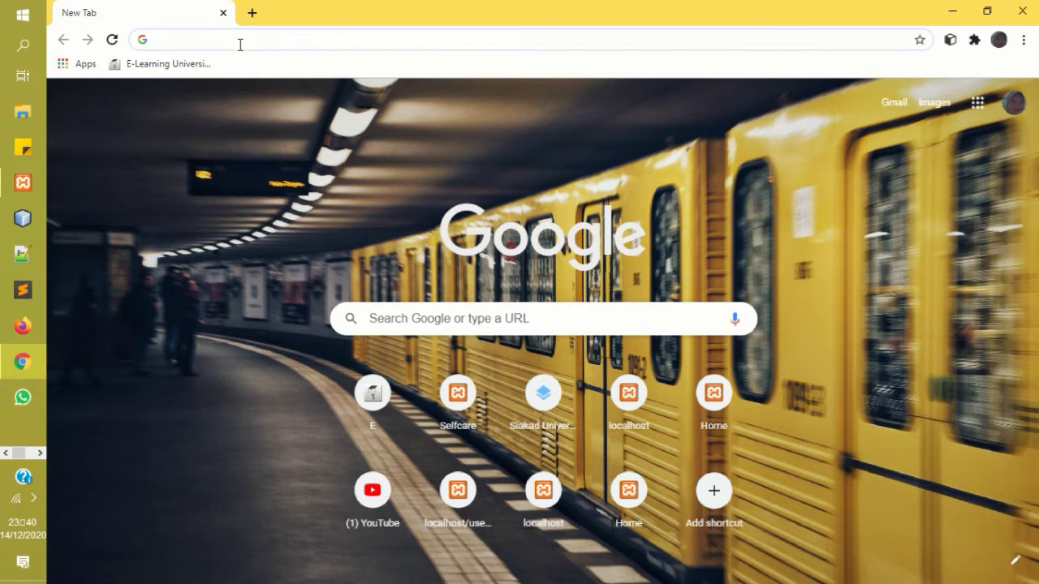
text(loca)
key(Return)
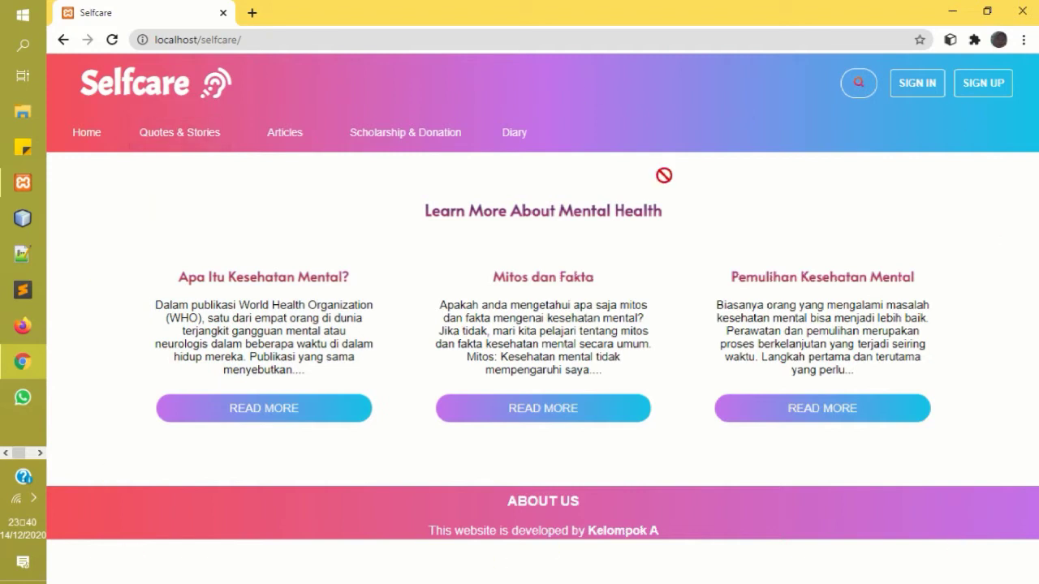
Open the sign-up form and enter the full name, Laki-laki gender and an e-mail address.
click(998, 91)
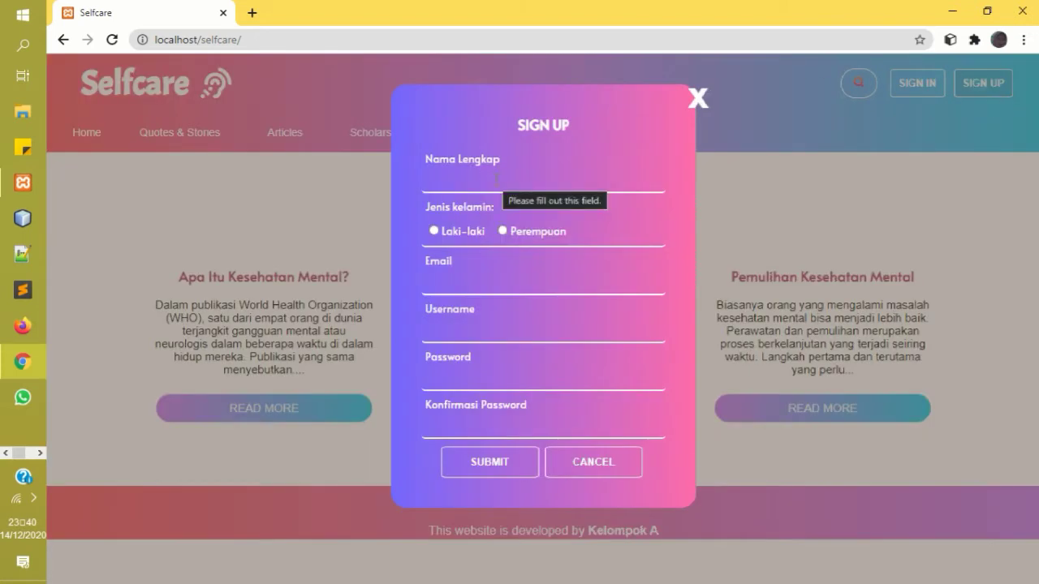
click(497, 180)
text(john legend)
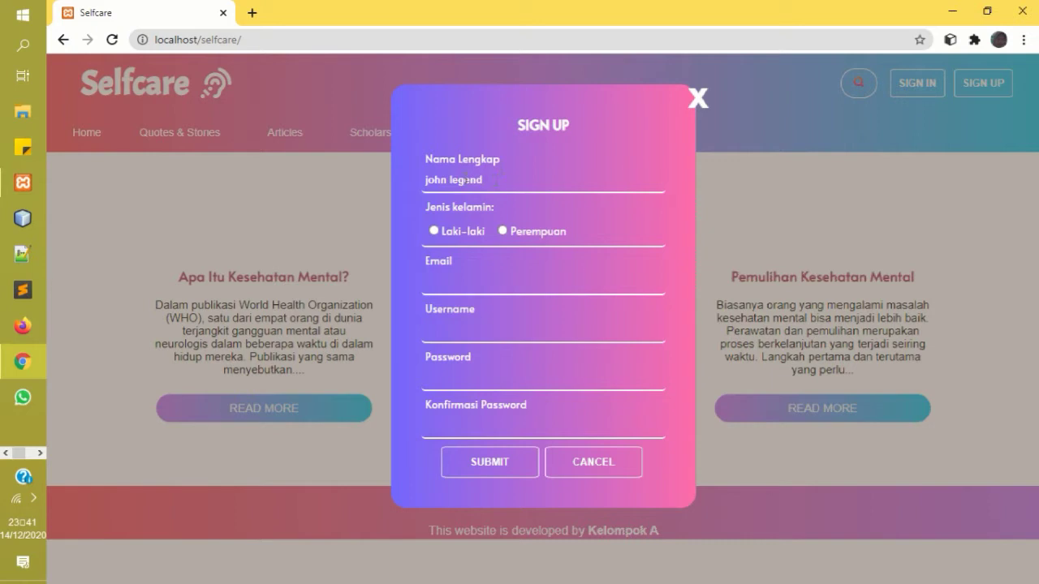
click(434, 232)
click(464, 284)
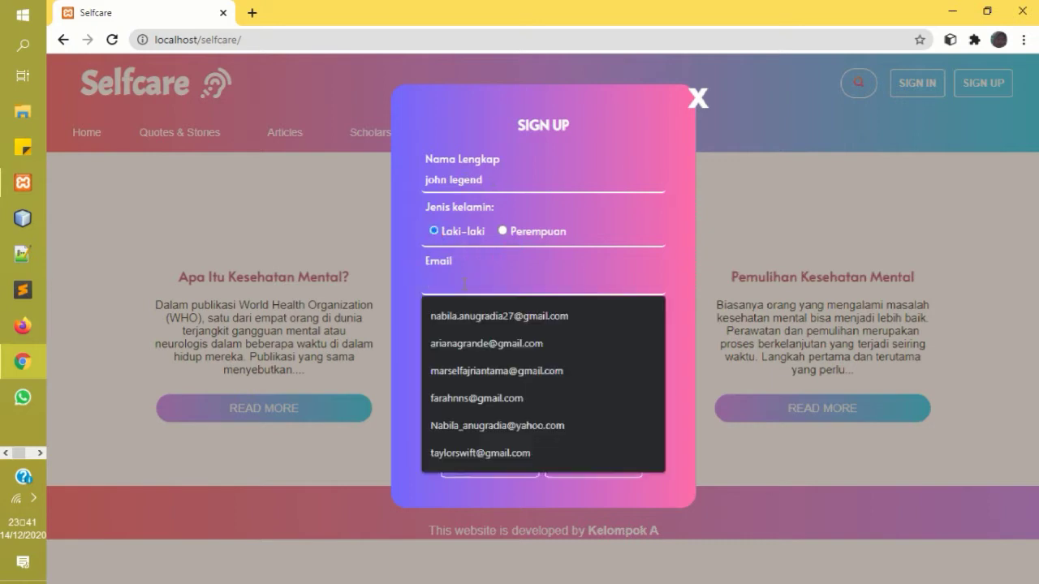
text(h)
key(BackSpace)
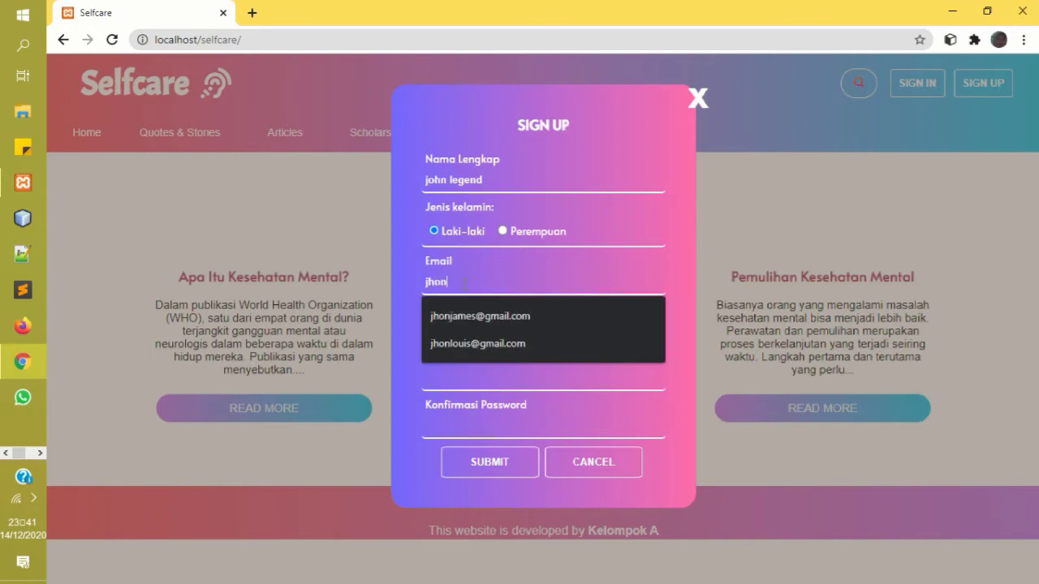
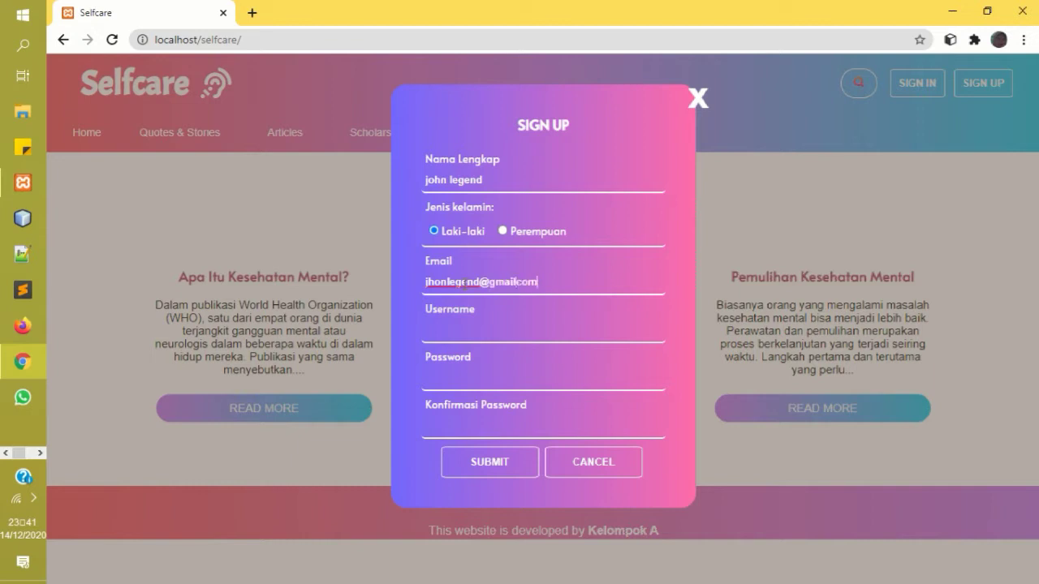
Fill in the username, password and password confirmation, then submit the registration.
click(460, 339)
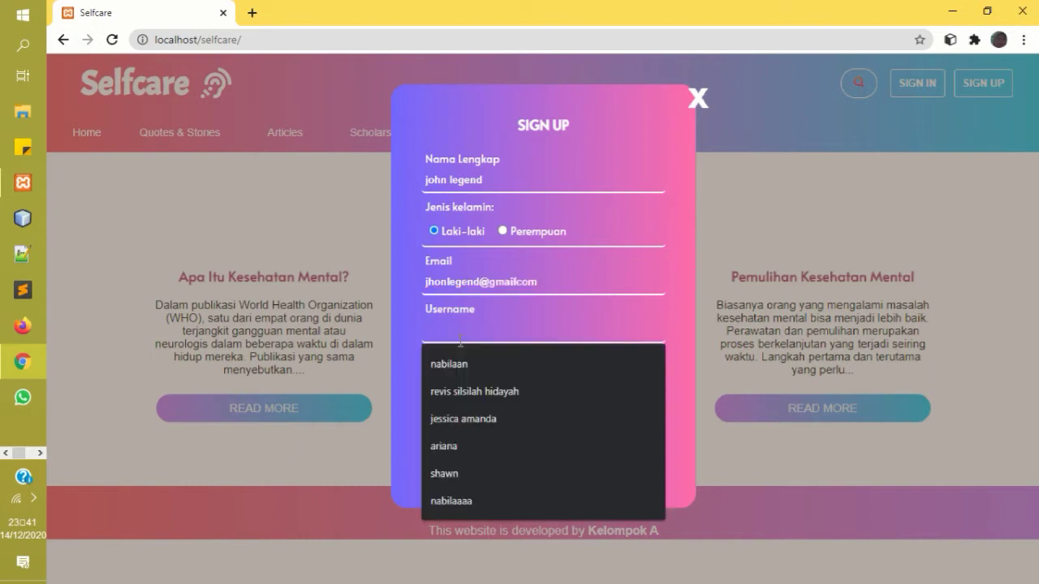
text(jhon)
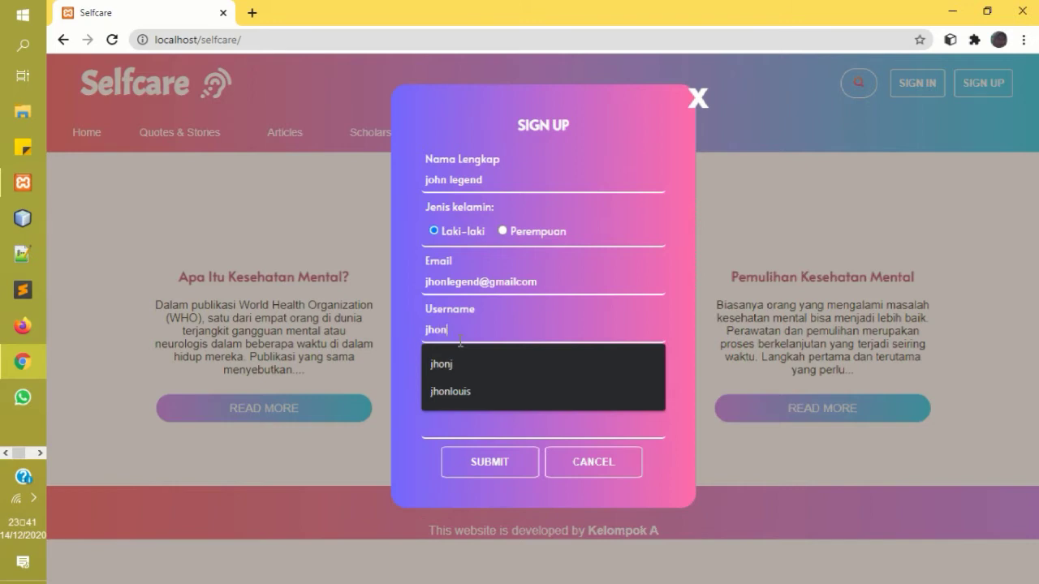
text(legend)
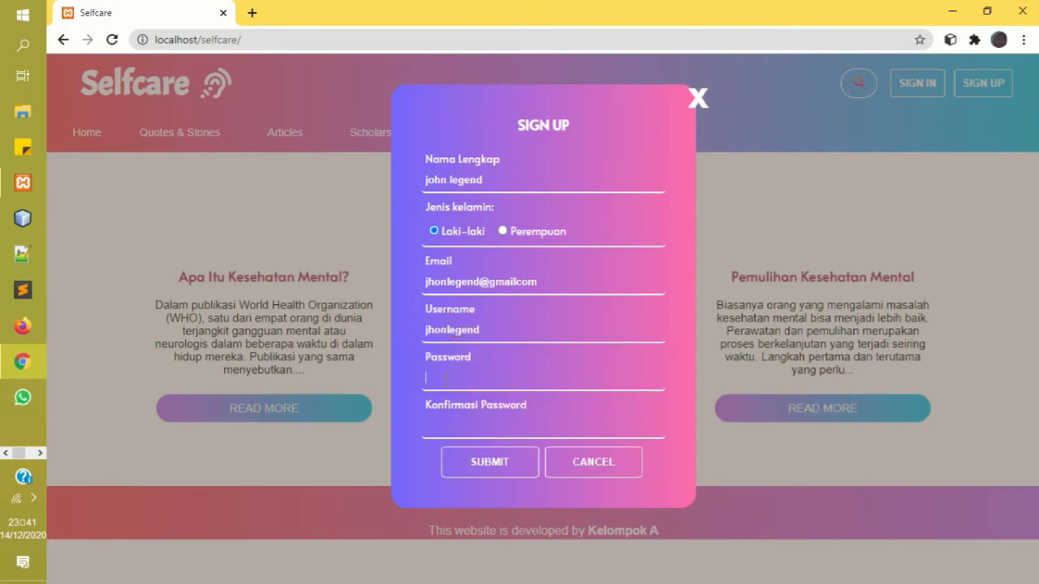
text(12)
key(BackSpace)
key(BackSpace)
text(1234)
key(BackSpace)
text(12345678)
click(431, 425)
text(123456789)
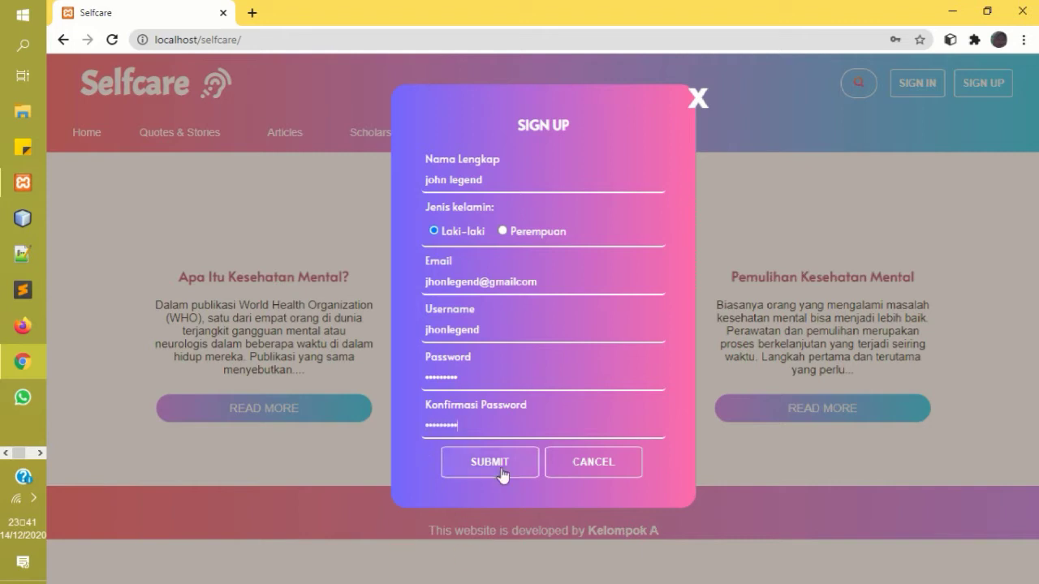
click(501, 462)
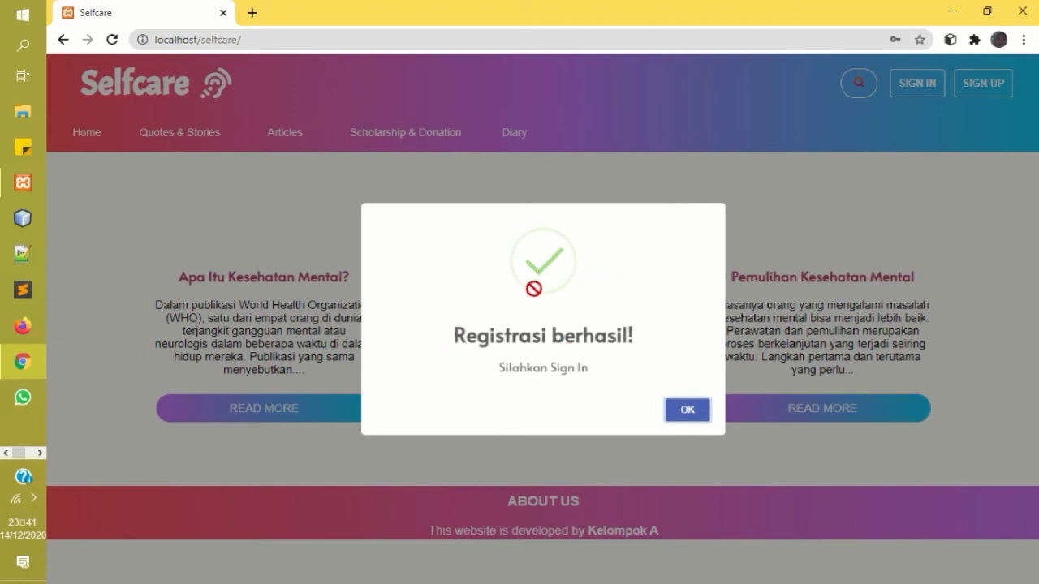
Dismiss the success dialog and sign in with the new account's username and password.
click(688, 412)
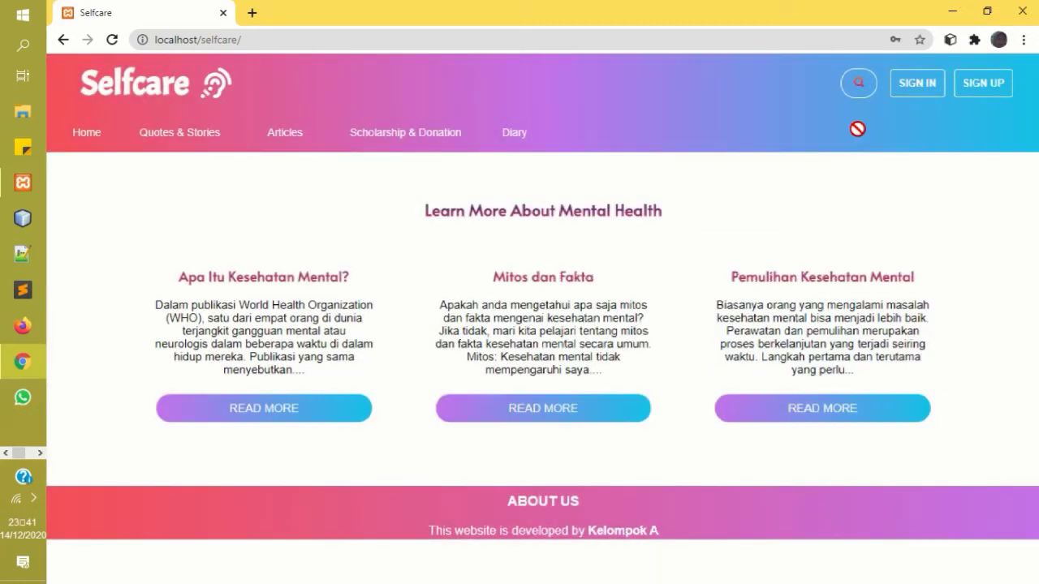
click(920, 88)
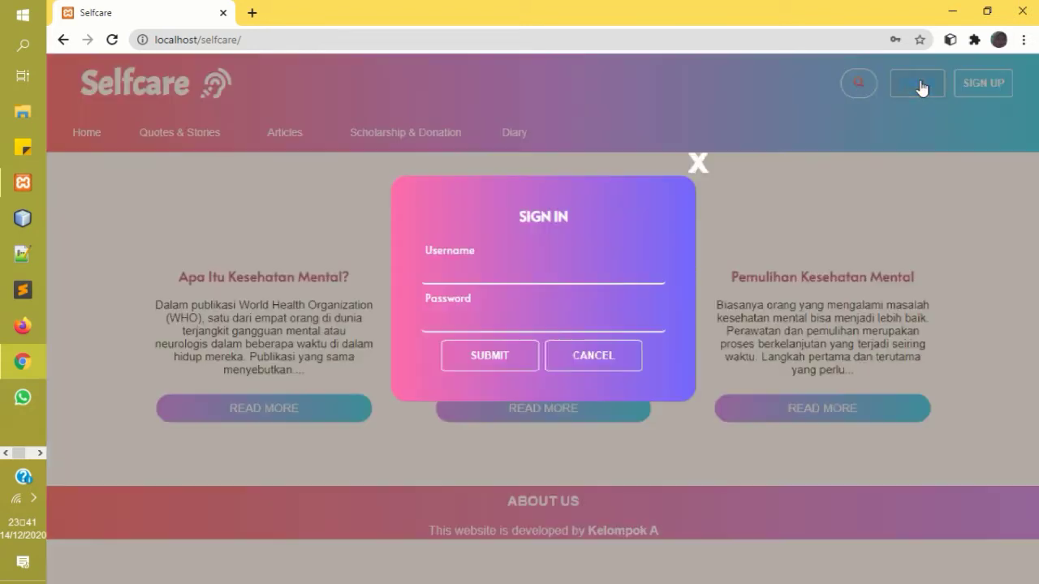
click(495, 279)
text(jh)
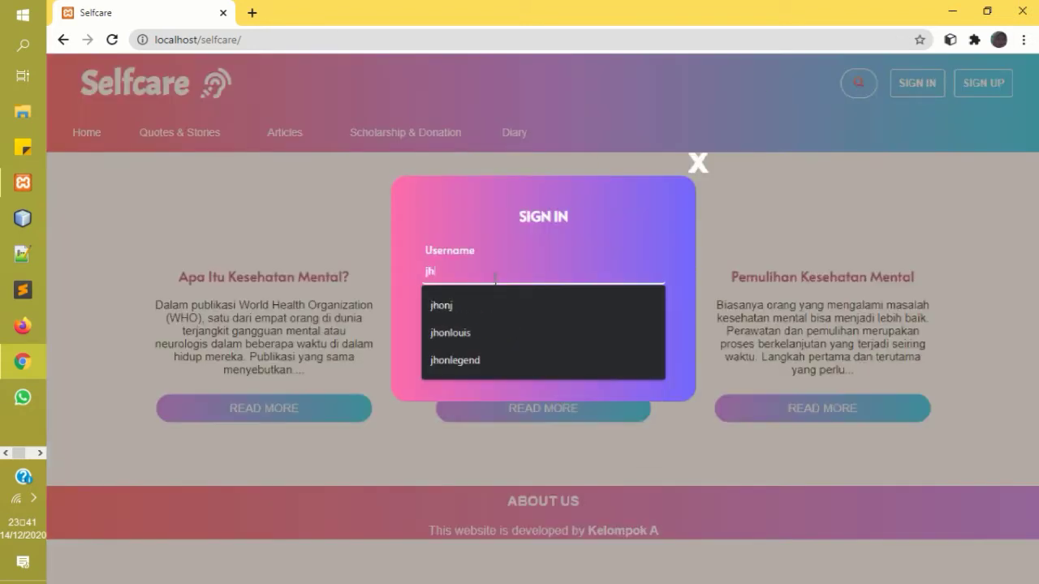
text(onlegend)
click(471, 359)
click(479, 319)
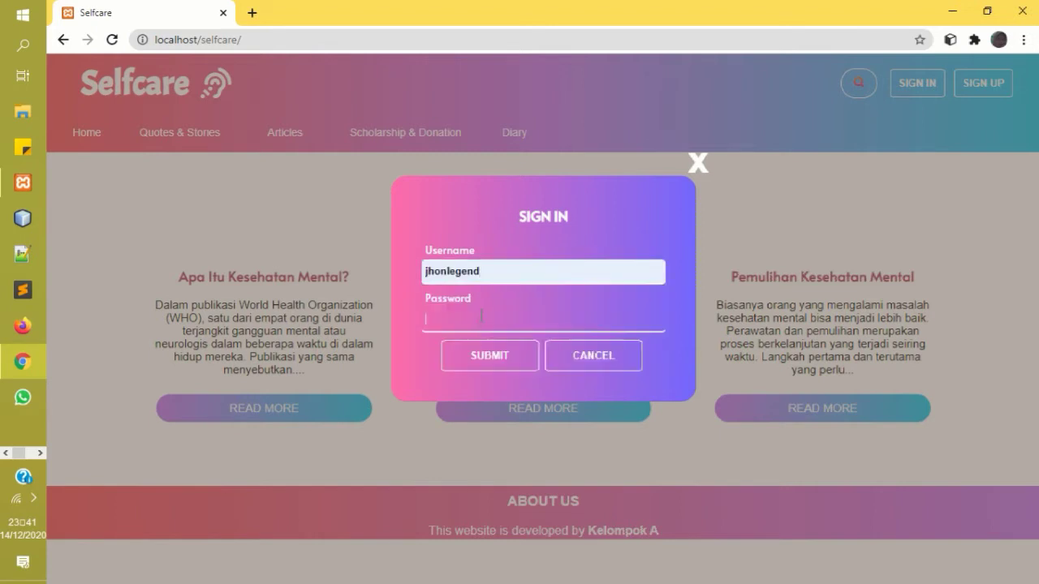
text(•••••••••)
click(484, 352)
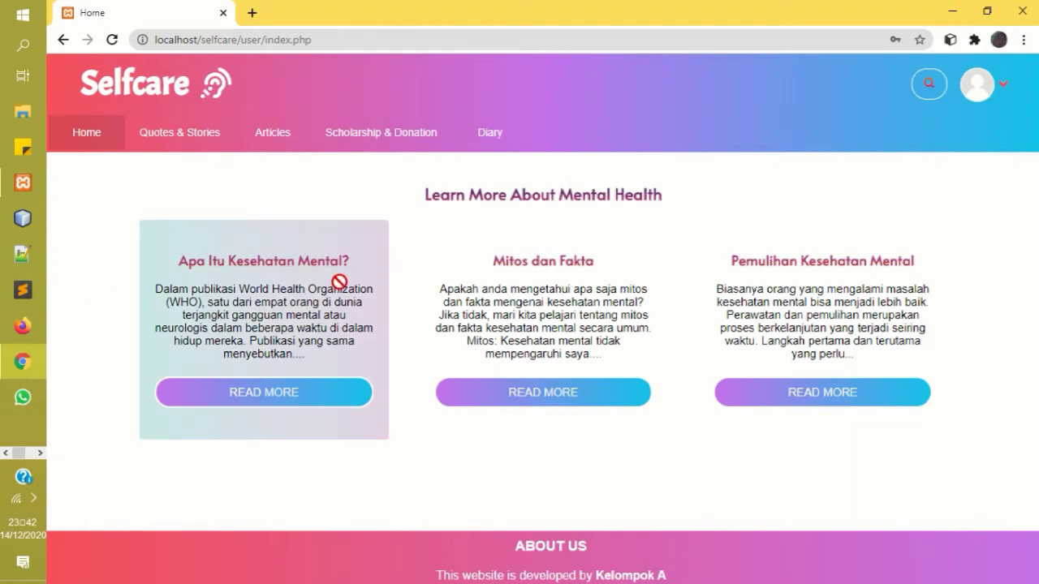
Read through the Mitos dan Fakta article, then go to Quotes & Stories.
click(540, 410)
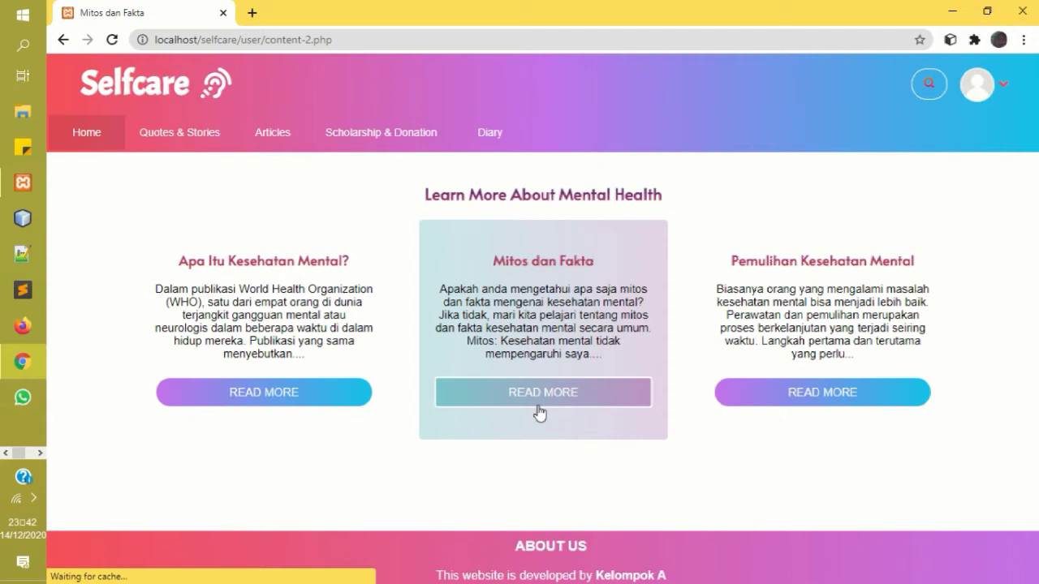
drag(1035, 186, 1036, 37)
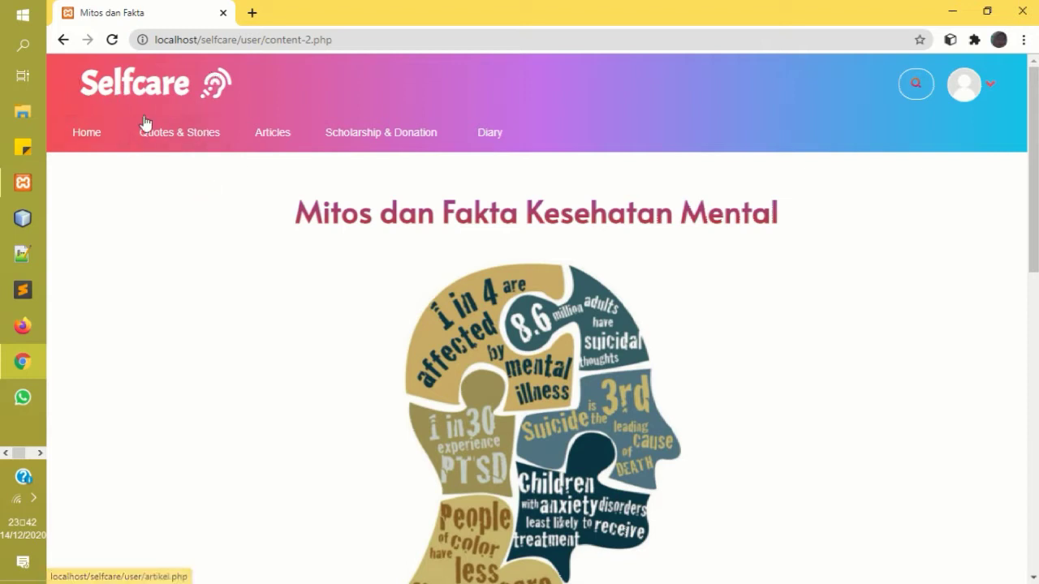
click(207, 151)
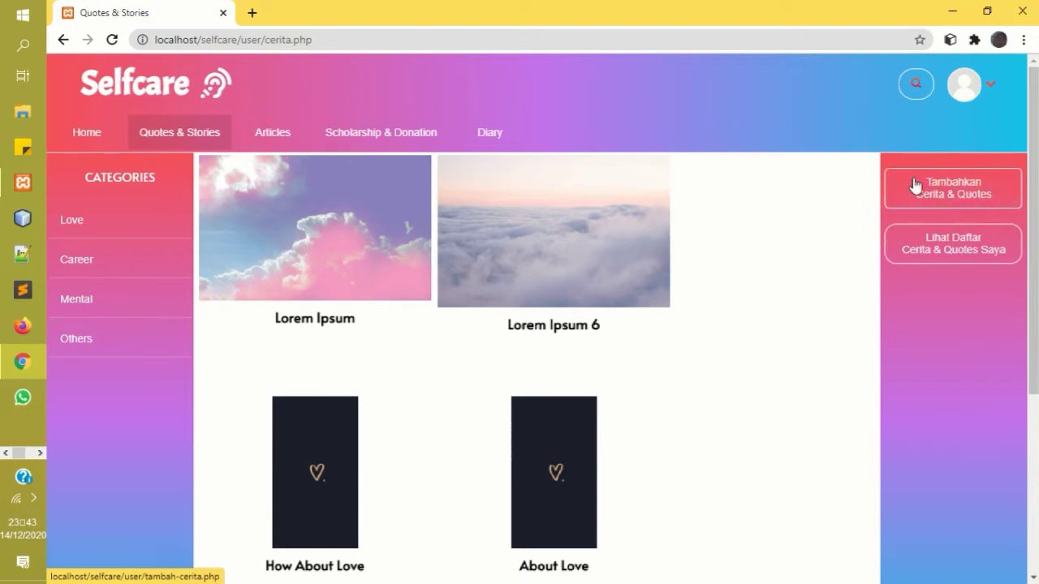
Start a new story and give it the title 'about love'.
click(945, 201)
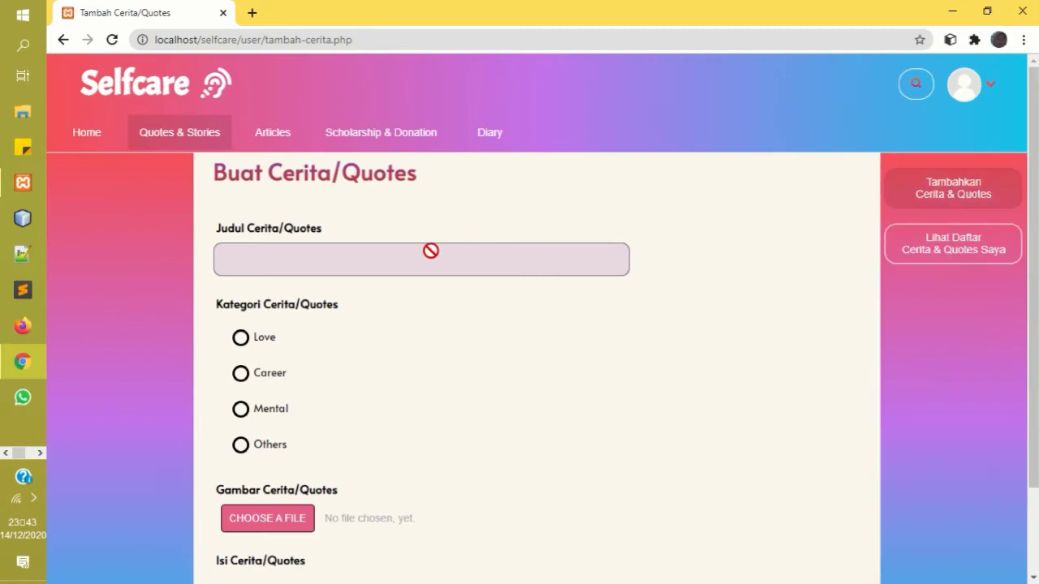
click(414, 261)
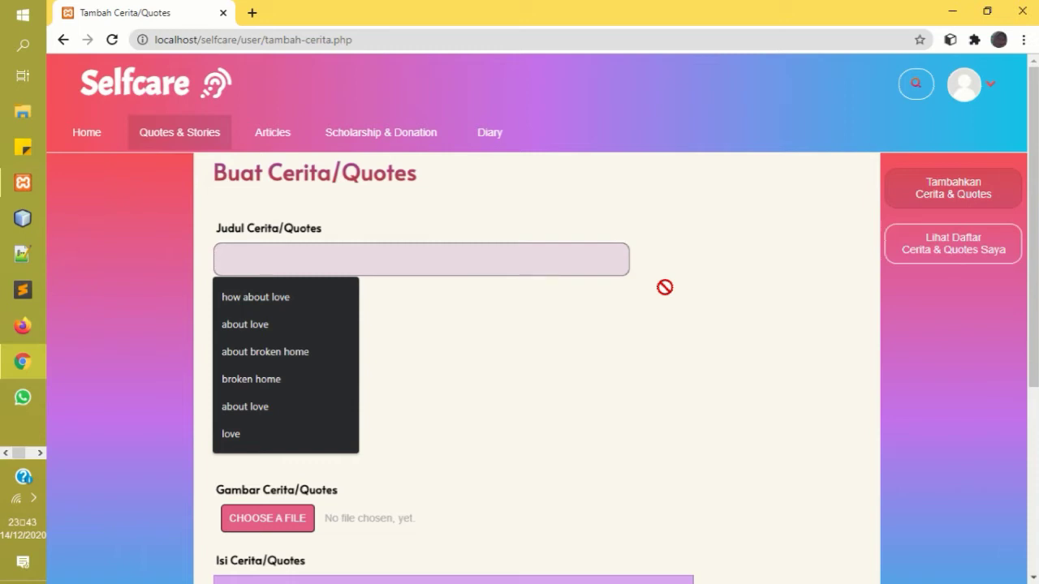
text(t)
text(ab)
text(out lo)
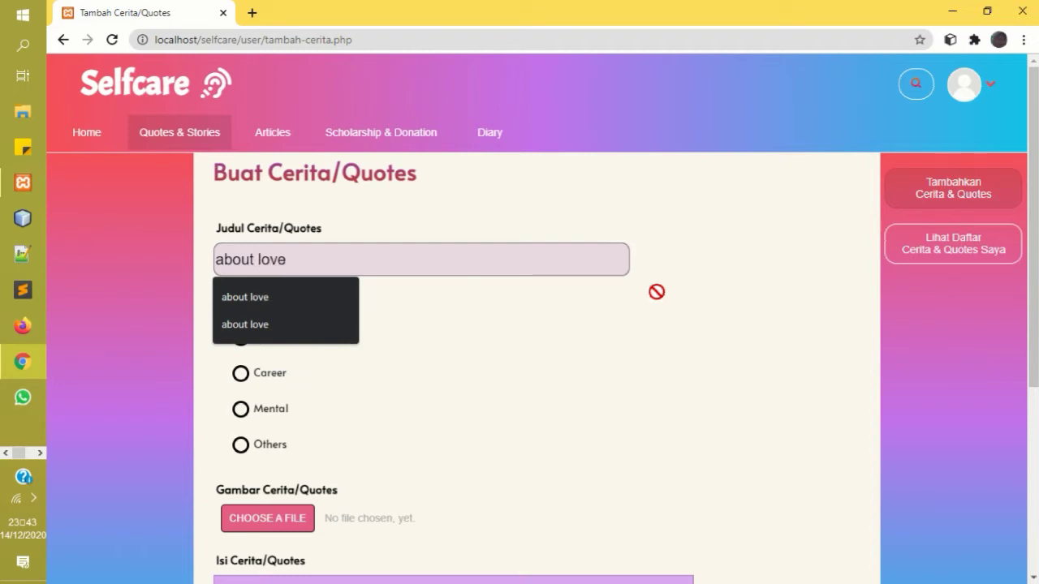
click(316, 297)
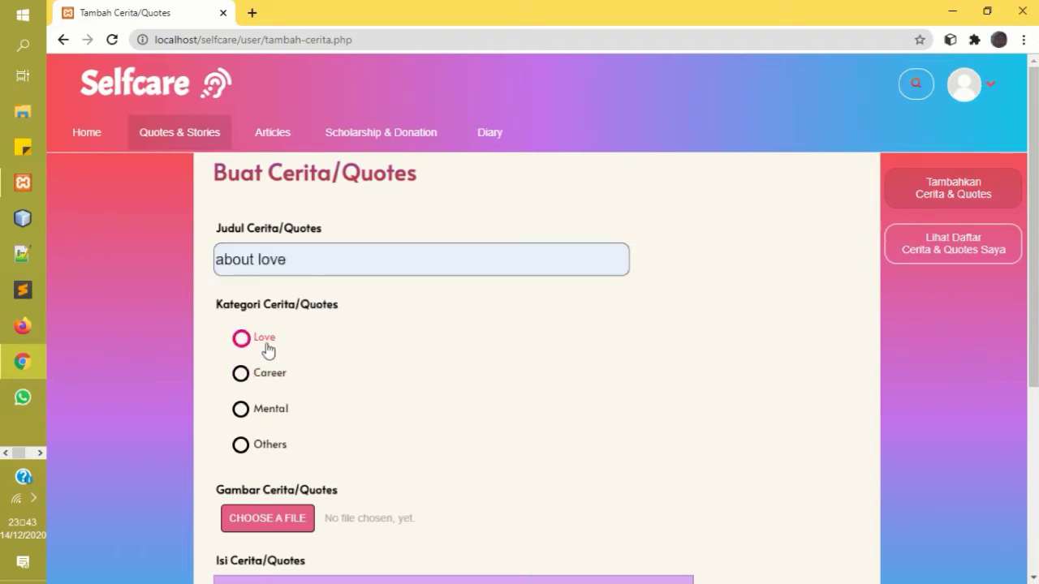
scroll(268, 225, down, 3)
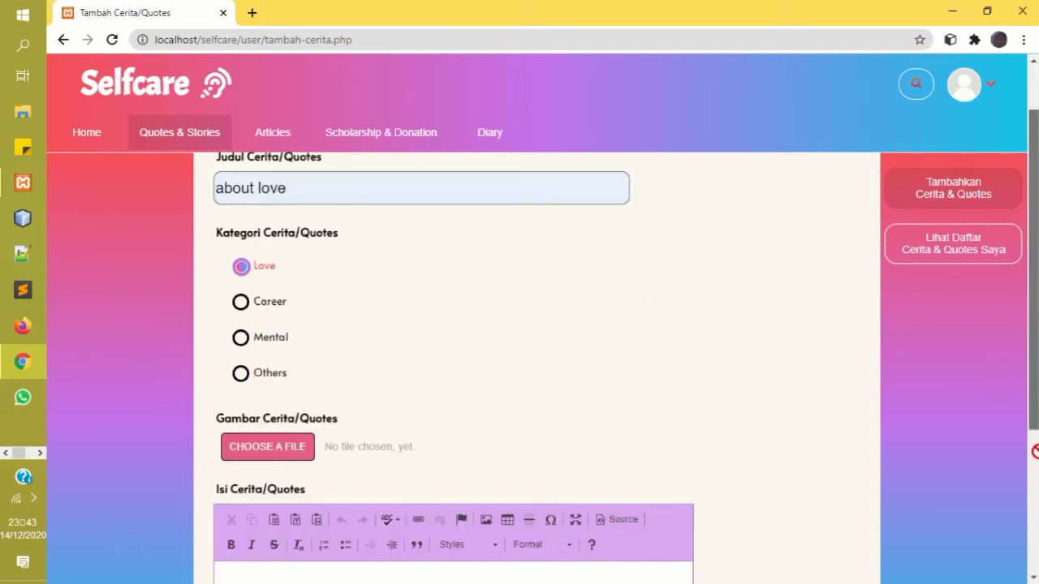
Attach IMG_20200603_073821.jpg, write 'cinta adalah sebuah anugrah tuhan' and submit the quote.
click(266, 242)
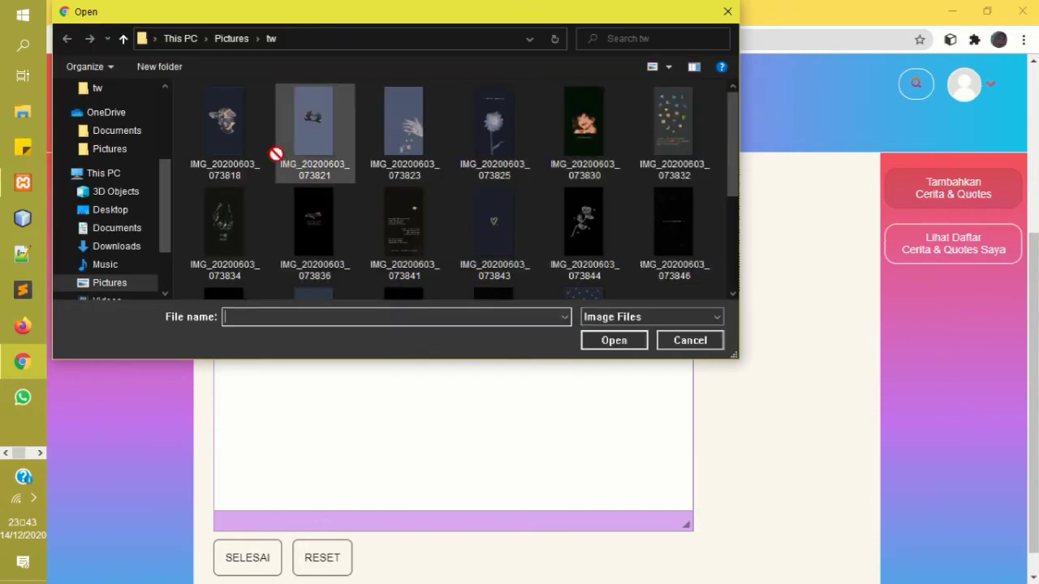
click(290, 140)
click(621, 346)
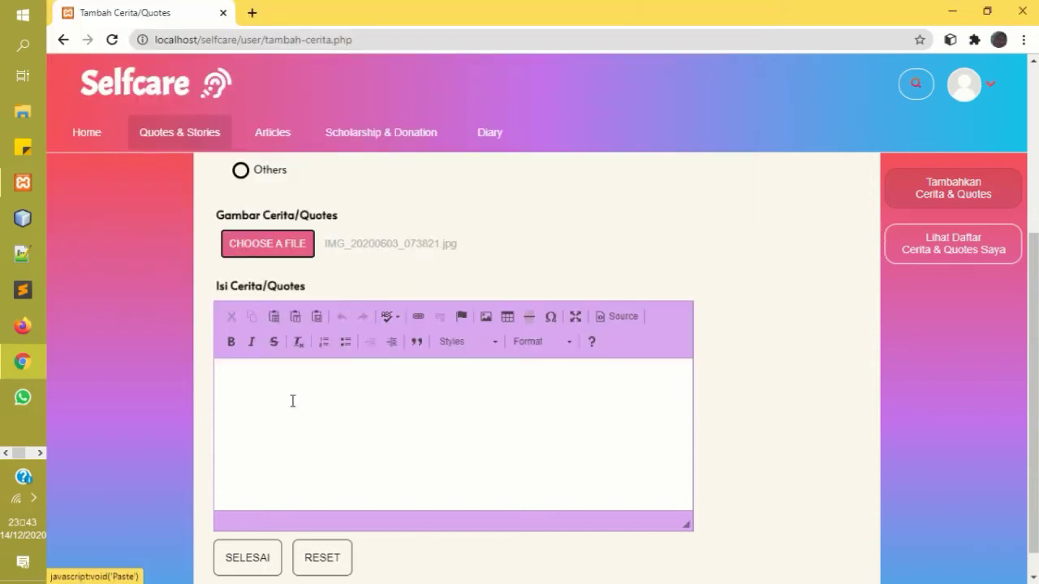
click(296, 372)
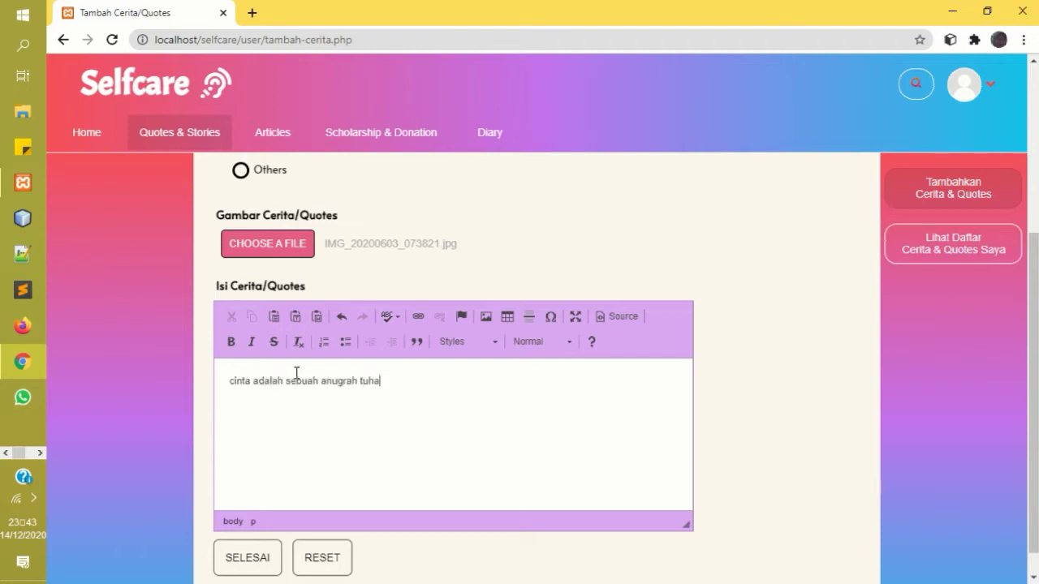
scroll(1032, 371, down, 1)
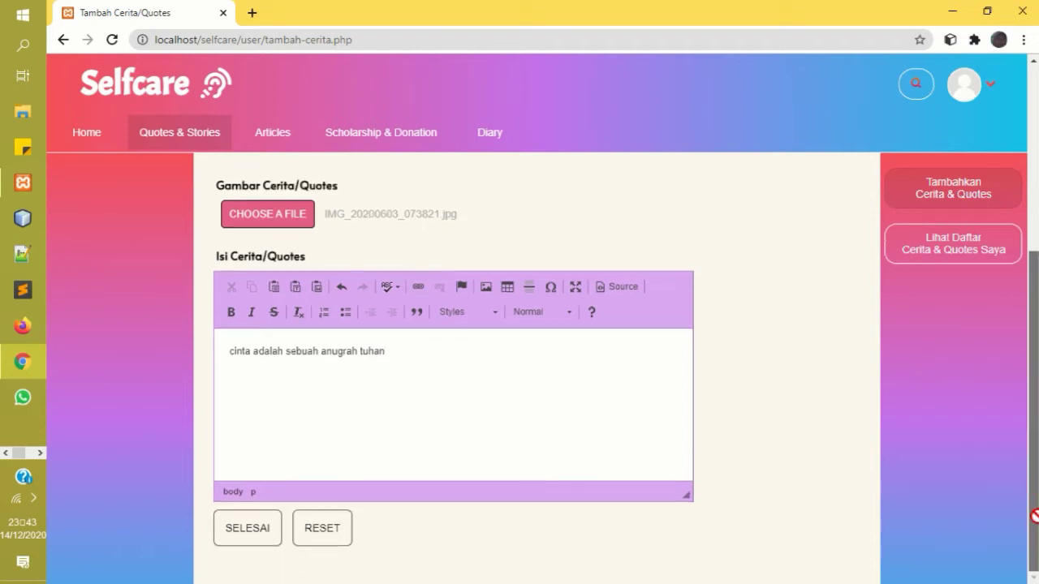
click(256, 534)
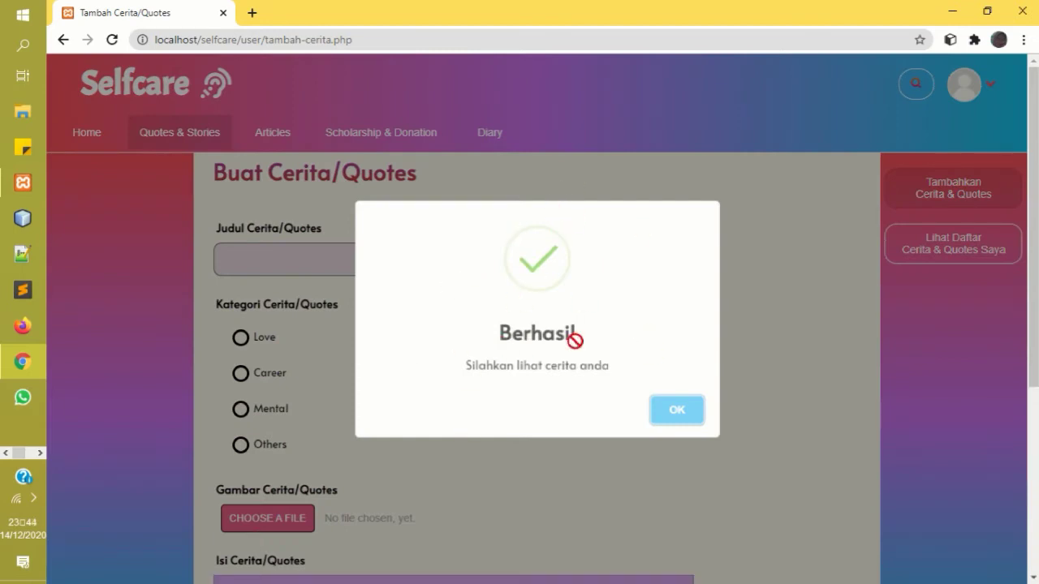
Dismiss the Berhasil message and open Lihat Daftar Cerita & Quotes Saya to find 'about love'.
click(688, 412)
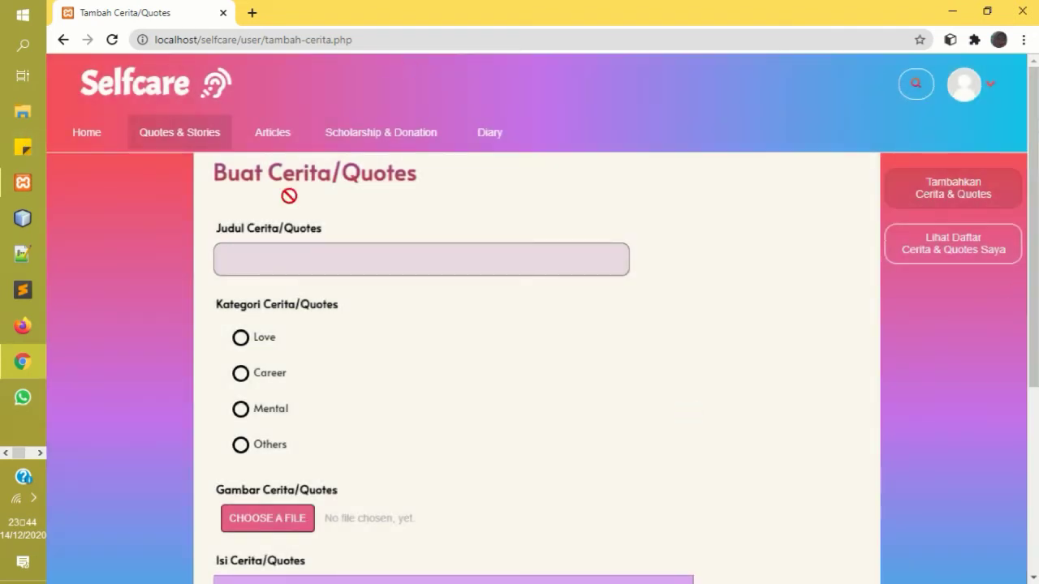
click(953, 240)
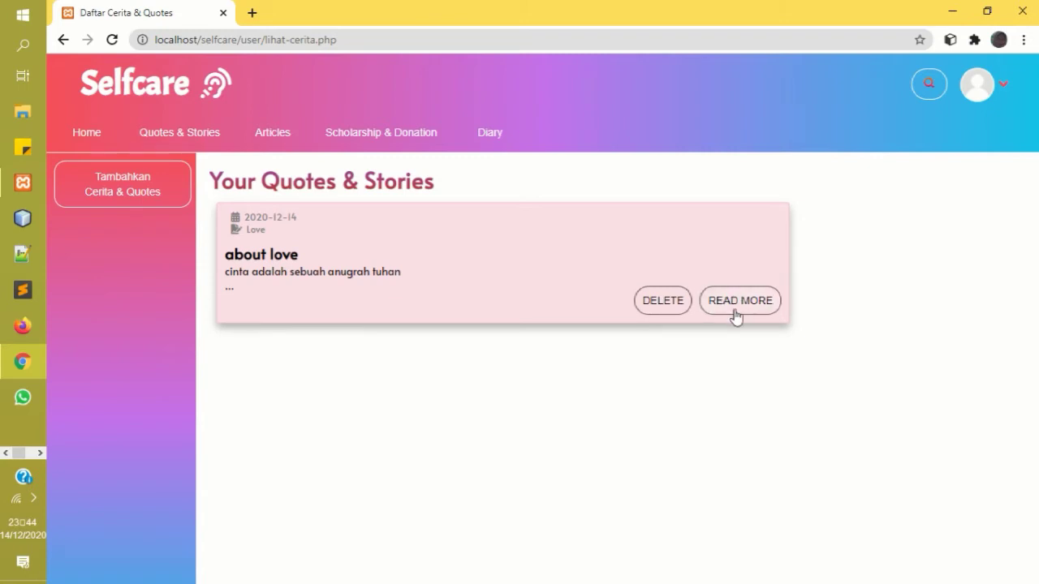
drag(720, 294, 271, 139)
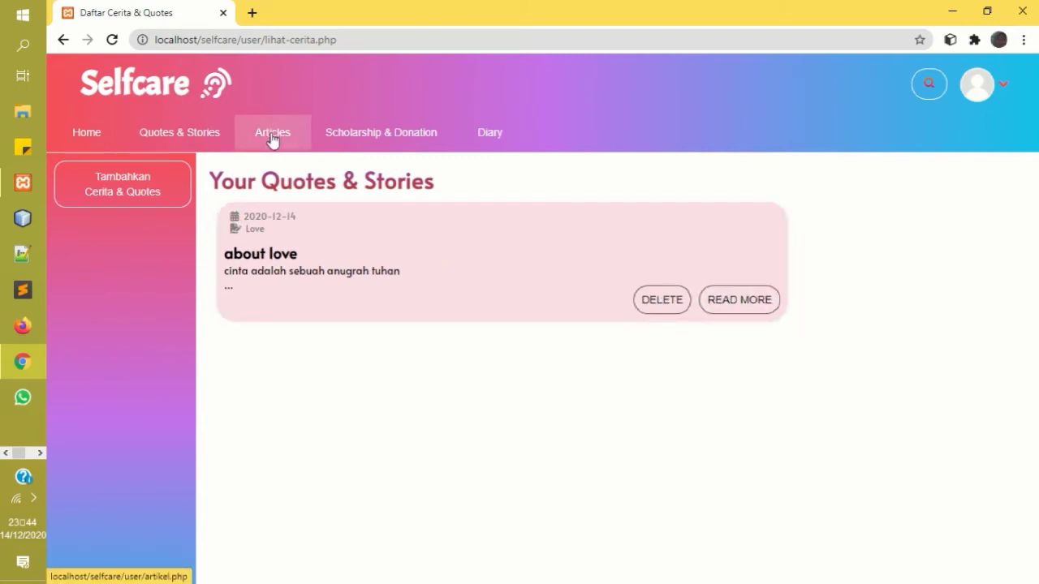
Open Articles, read Lorem Ipsum 3, then go back to the articles overview.
click(272, 139)
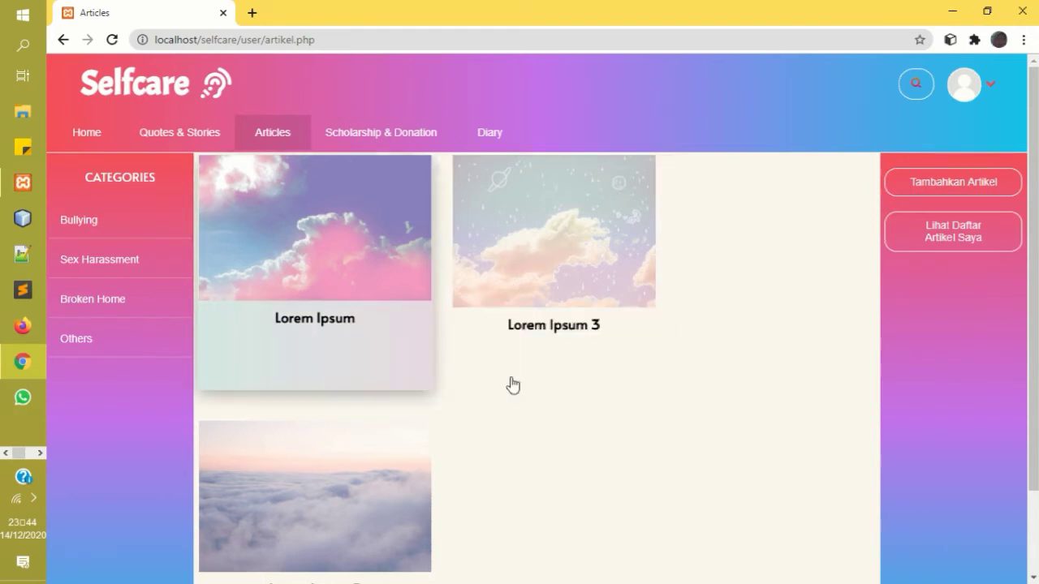
click(558, 329)
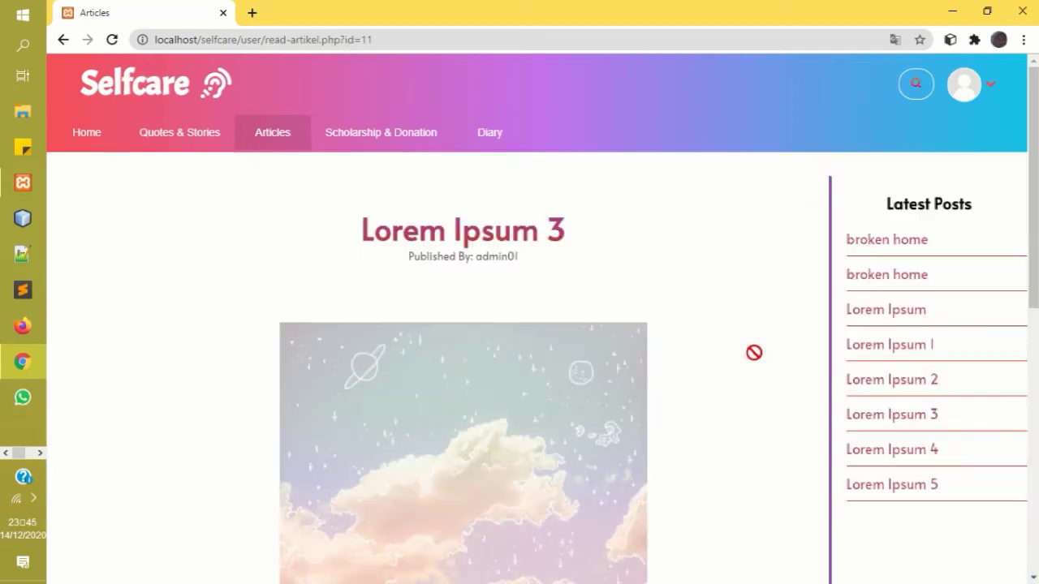
scroll(523, 224, down, 1)
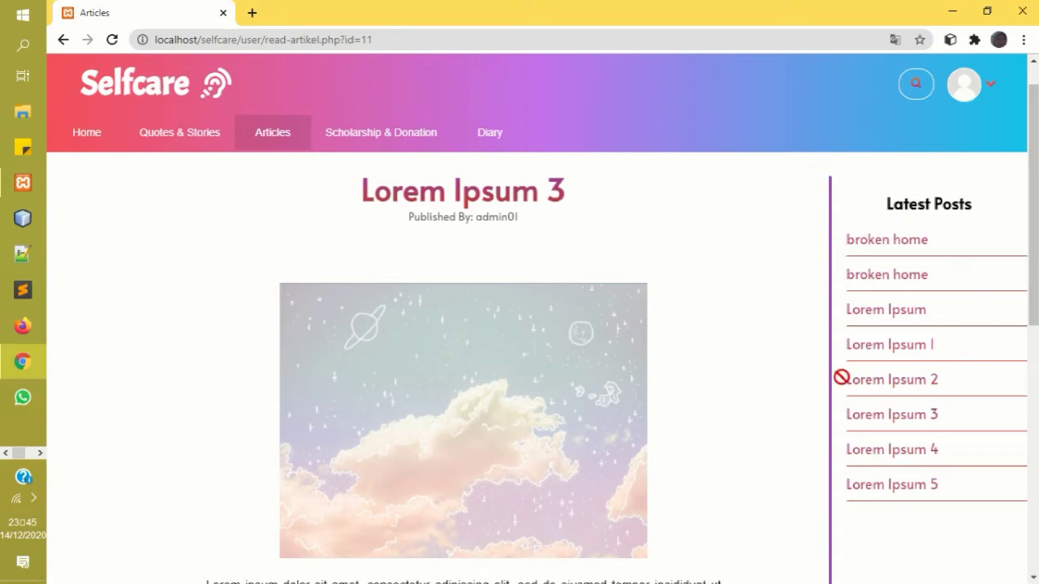
click(66, 39)
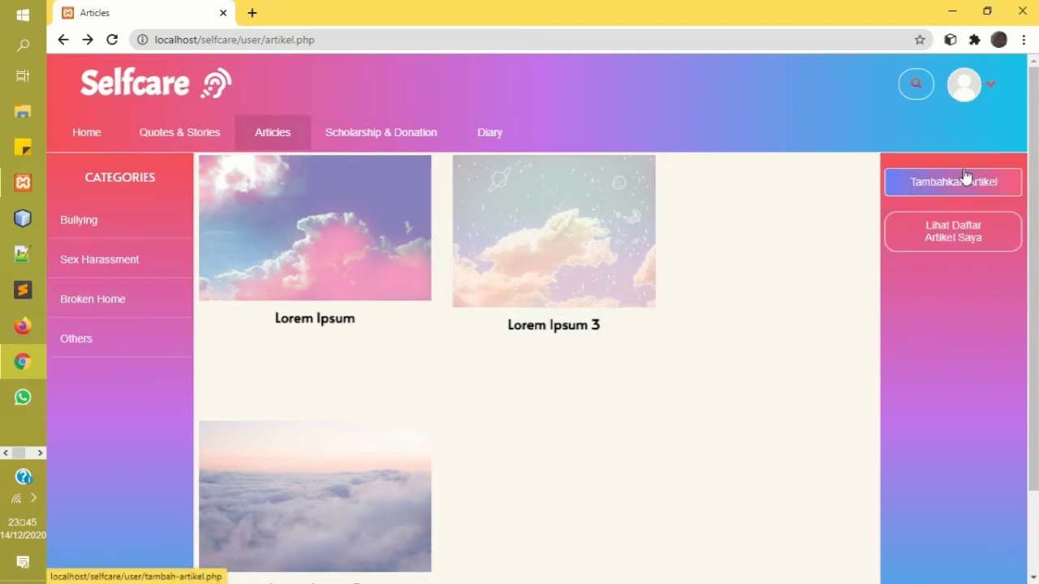
Start a new article titled 'sex harrasment' in the Sex Harassment category.
click(935, 182)
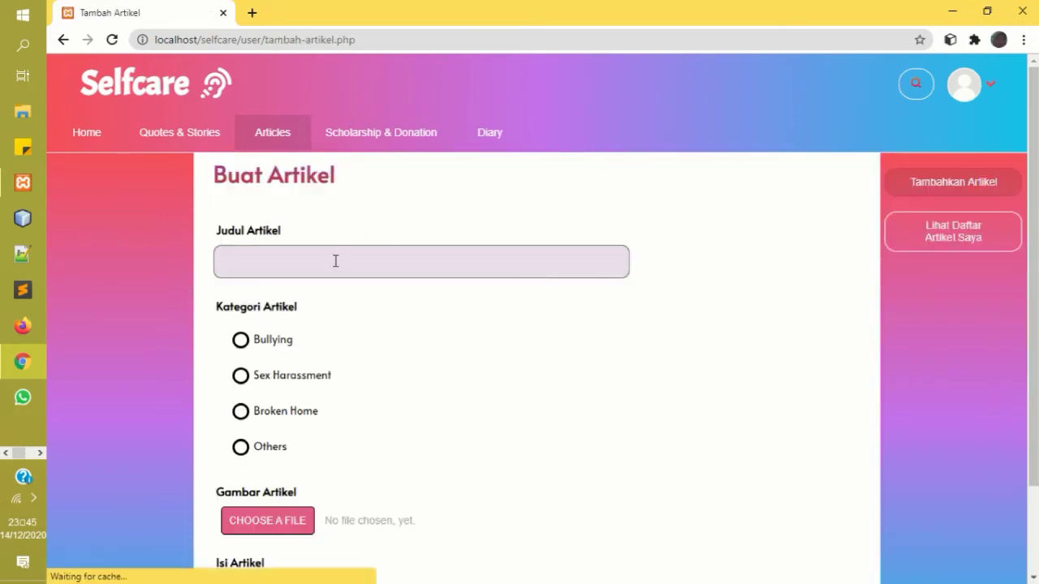
click(335, 260)
text(sex harras)
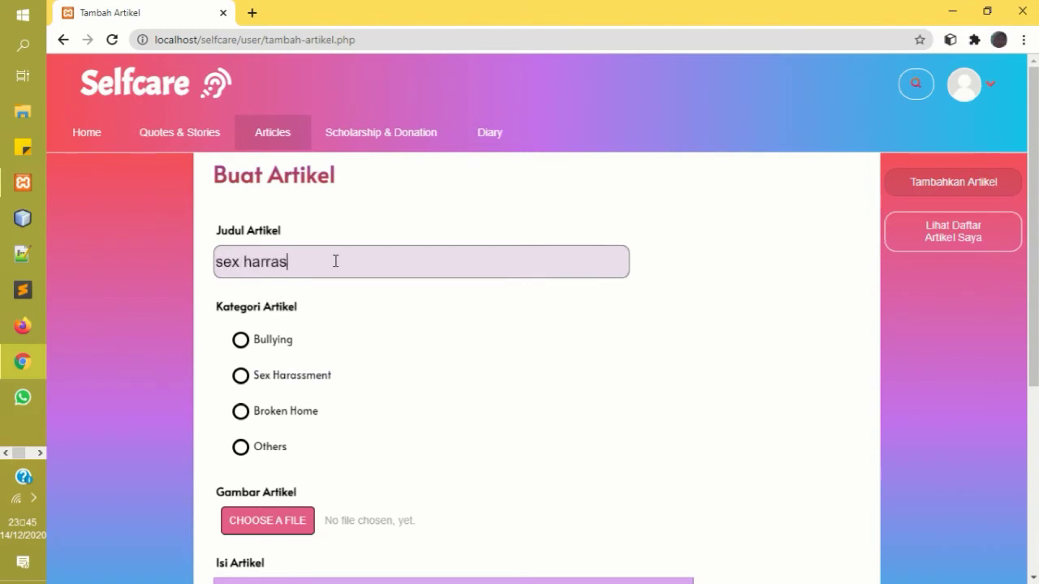
text(ment)
click(274, 374)
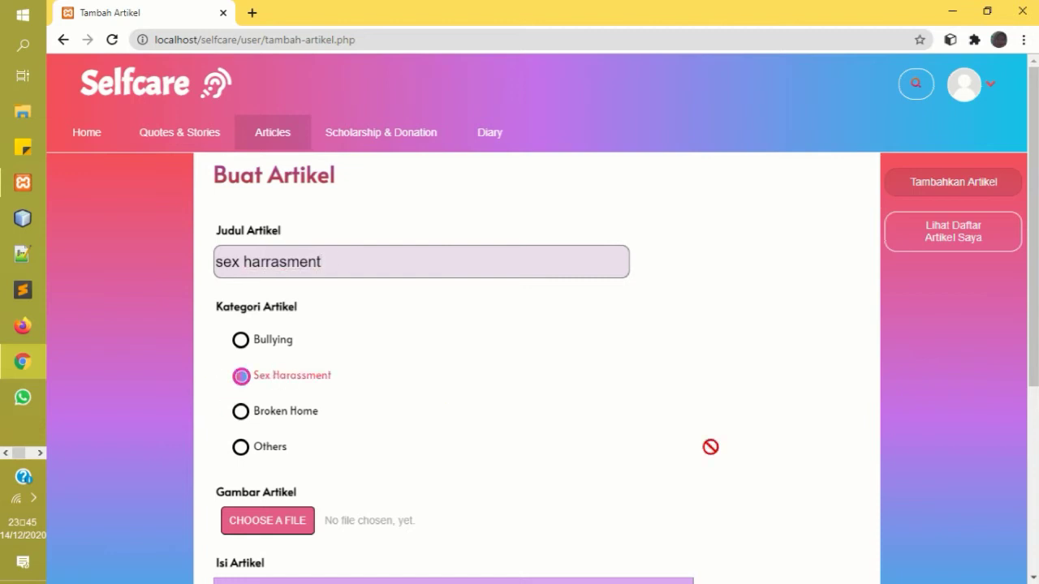
scroll(1035, 307, down, 3)
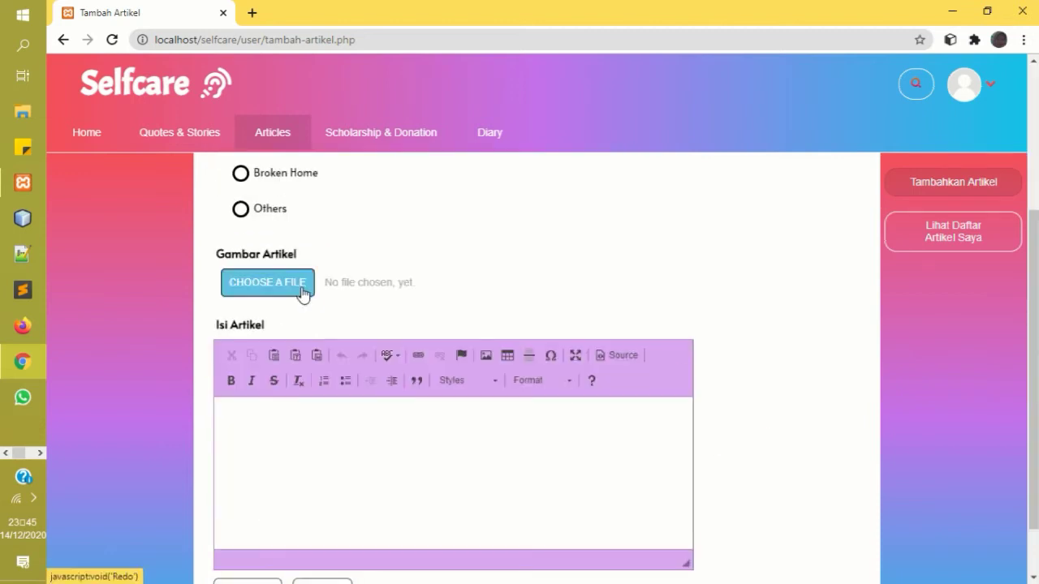
Choose IMG_20200603_074006.jpg as the article image.
click(304, 291)
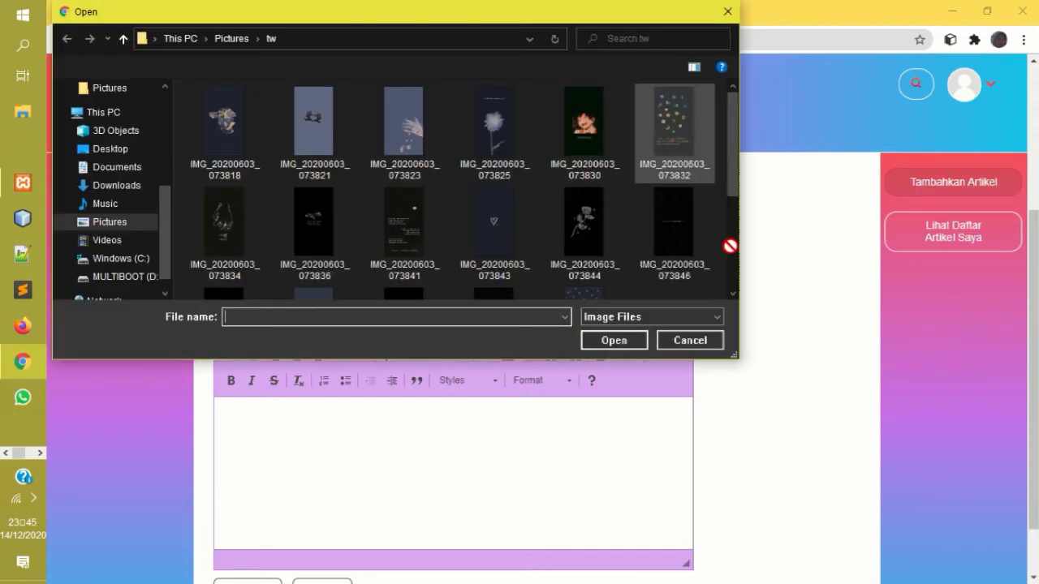
scroll(730, 245, down, 3)
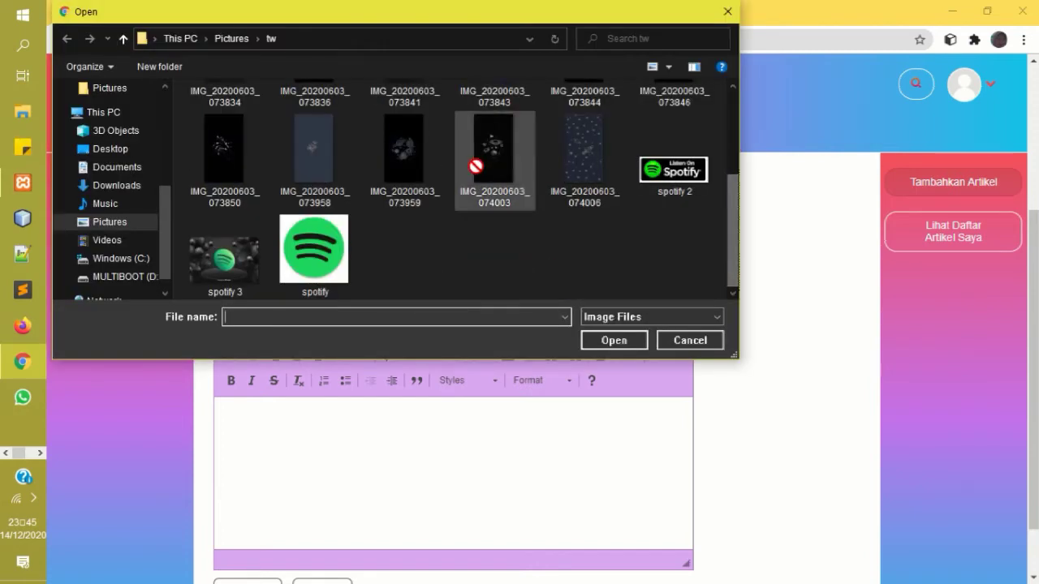
click(571, 171)
drag(570, 172, 631, 342)
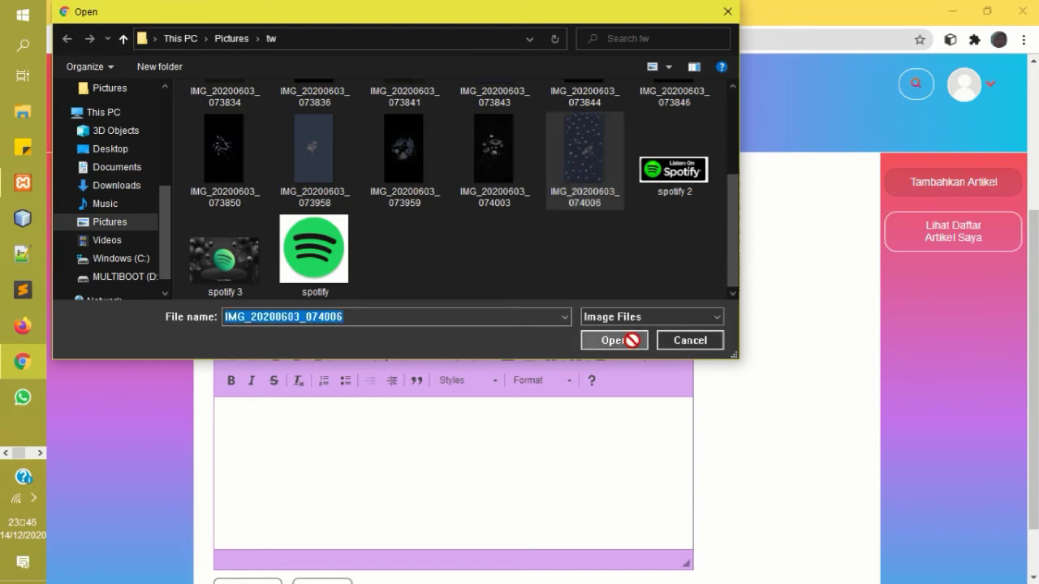
click(631, 341)
Paste the sexual-harassment paragraph as the body, publish, and dismiss the Berhasil message.
click(394, 435)
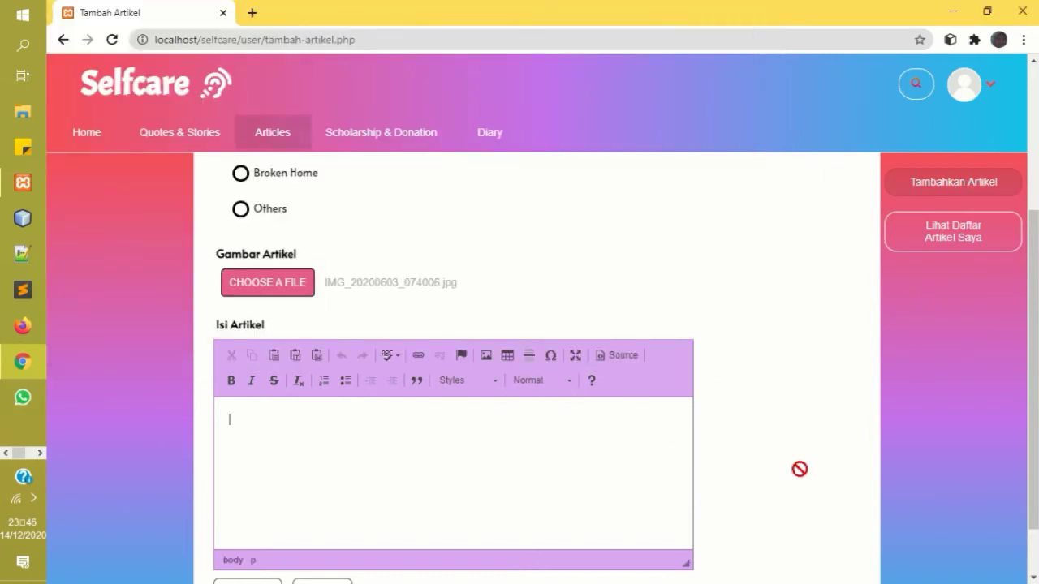
text(Sexual harassment is unwelcome sexual behaviour that's offensive, humiliating or intimidating. It can be written, verbal or physical, and can happen in person or online. Both men and women can be the victims of sexual harassment. When it happens at work, school or uni, it may amount to sex discrimination.)
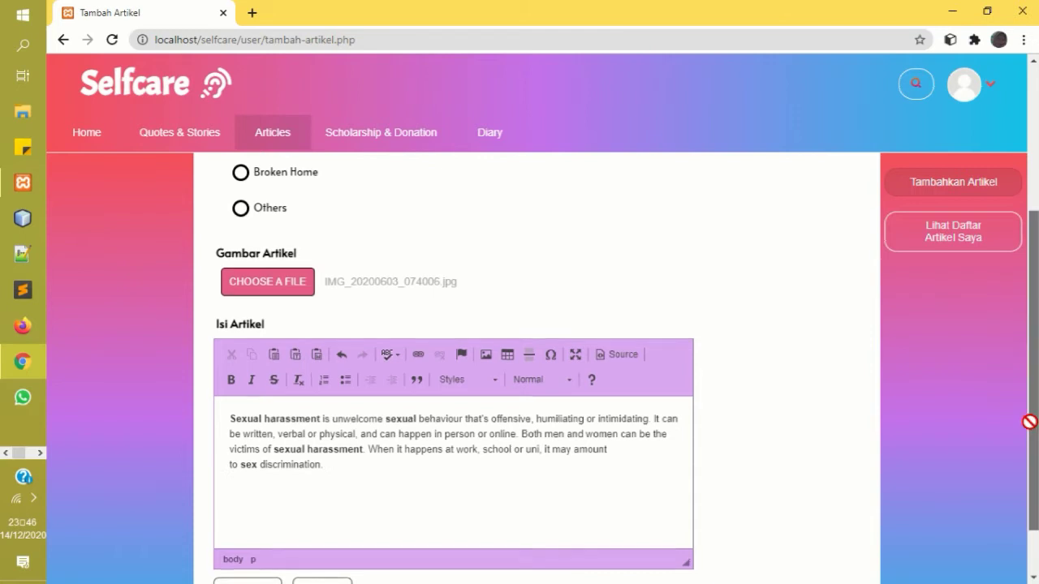
scroll(1027, 425, down, 1)
click(236, 542)
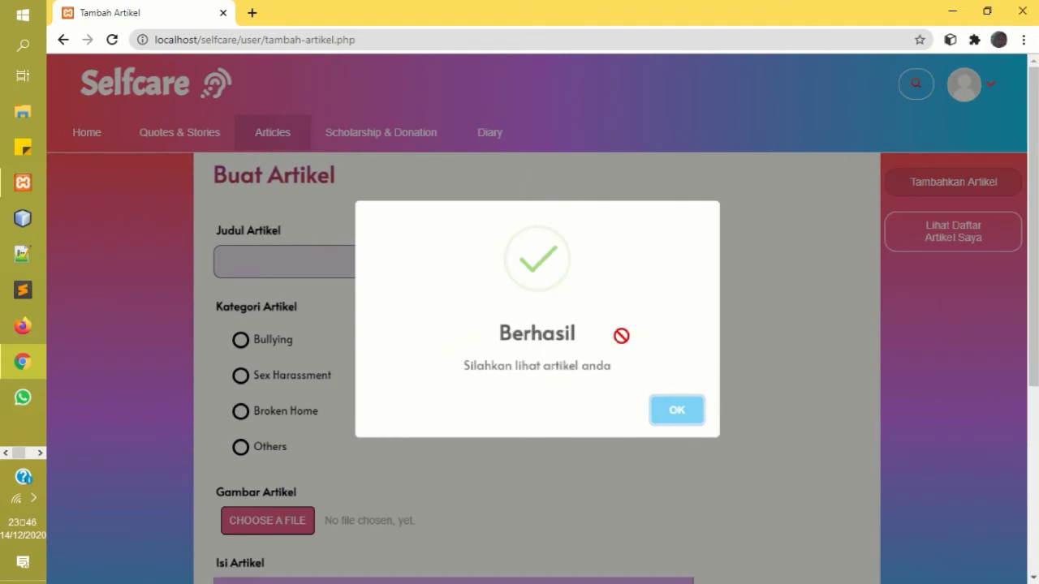
click(674, 418)
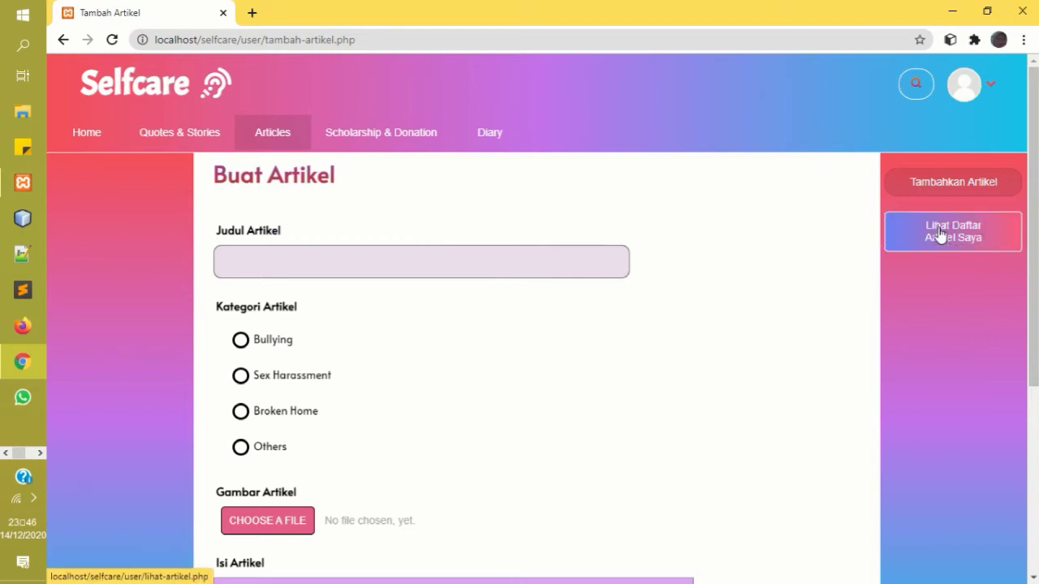
Open Lihat Daftar Artikel Saya, then switch to the Scholarship & Donation section.
click(954, 234)
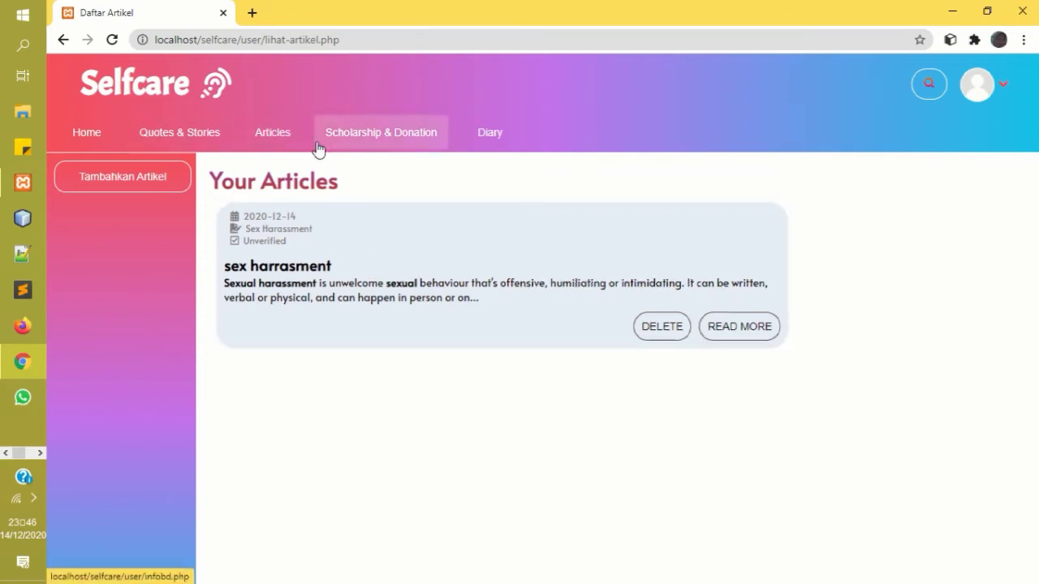
click(362, 144)
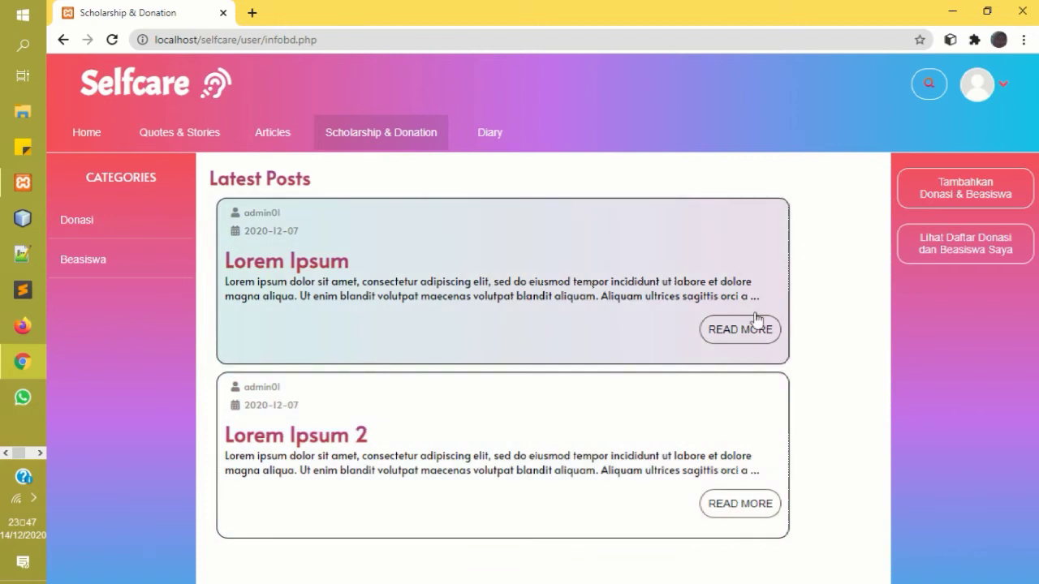
Look over the scholarship and donation posts, then start a new 'Tambahkan Donasi & Beasiswa' post.
drag(755, 321, 682, 363)
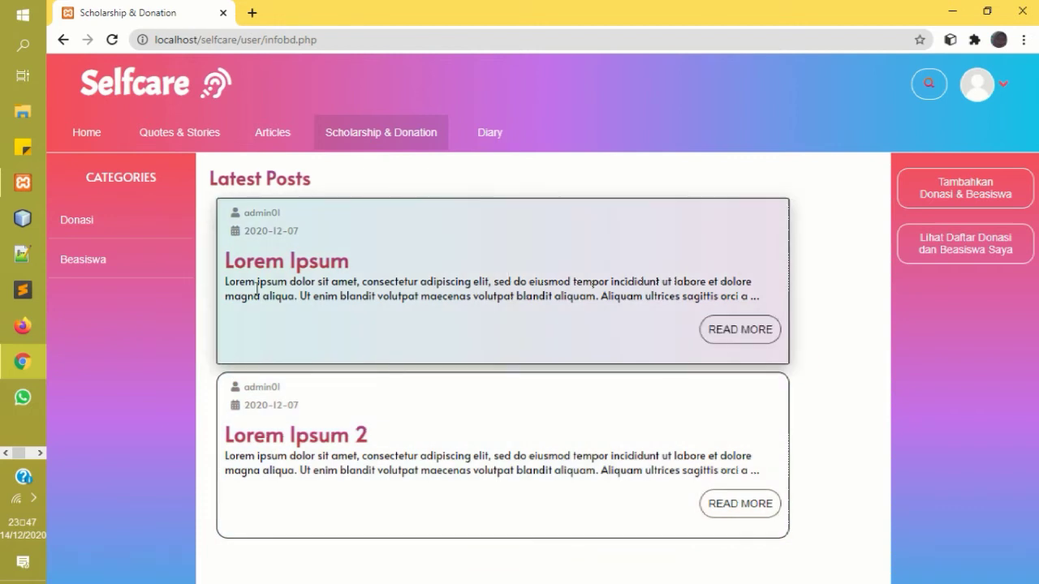
drag(340, 261, 992, 186)
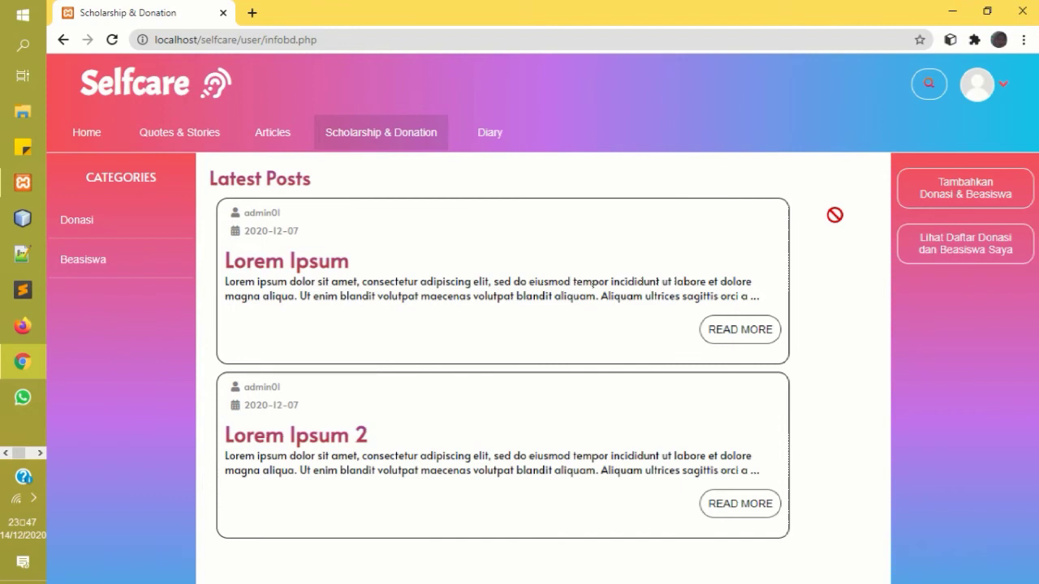
click(990, 185)
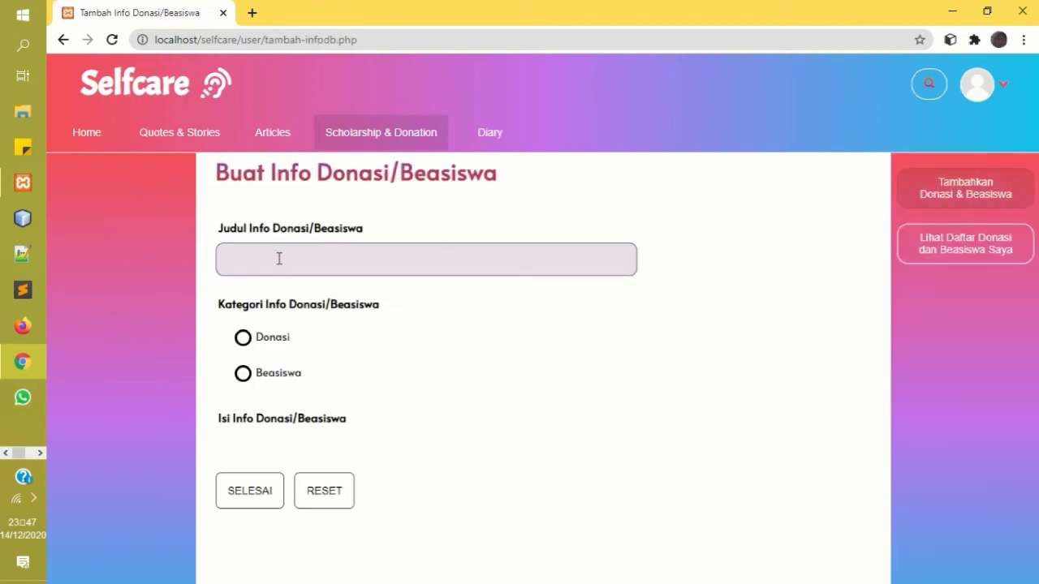
Publish a Beasiswa post titled 'Full Scholarship' about a Harvard scholarship and dismiss the confirmation.
click(318, 261)
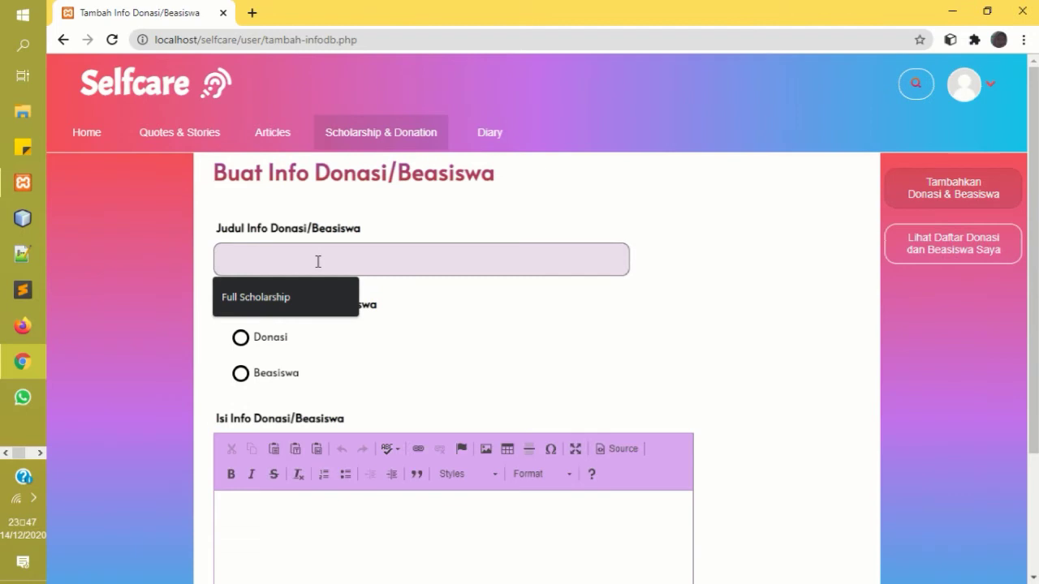
click(302, 297)
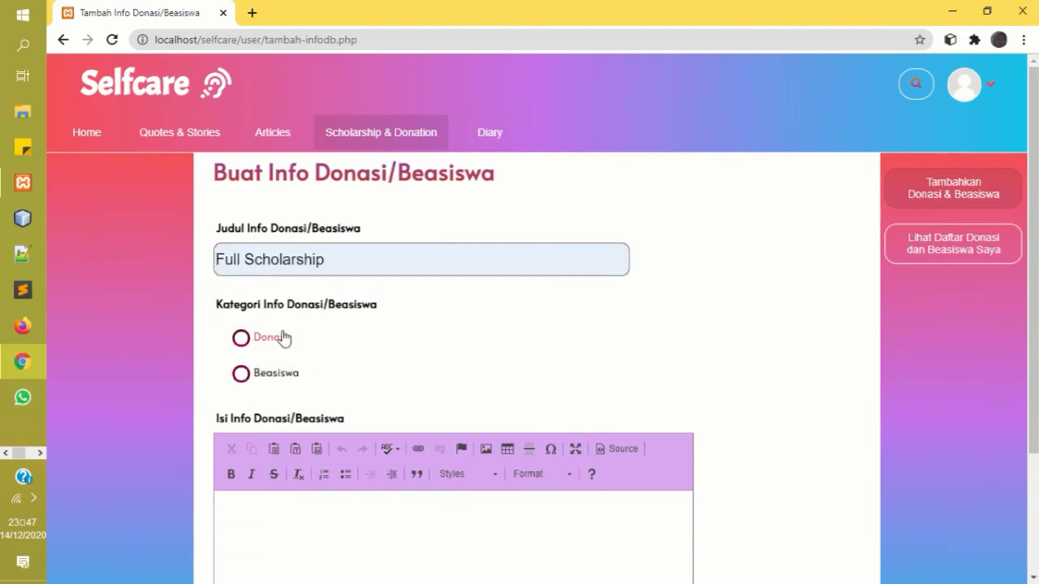
click(268, 375)
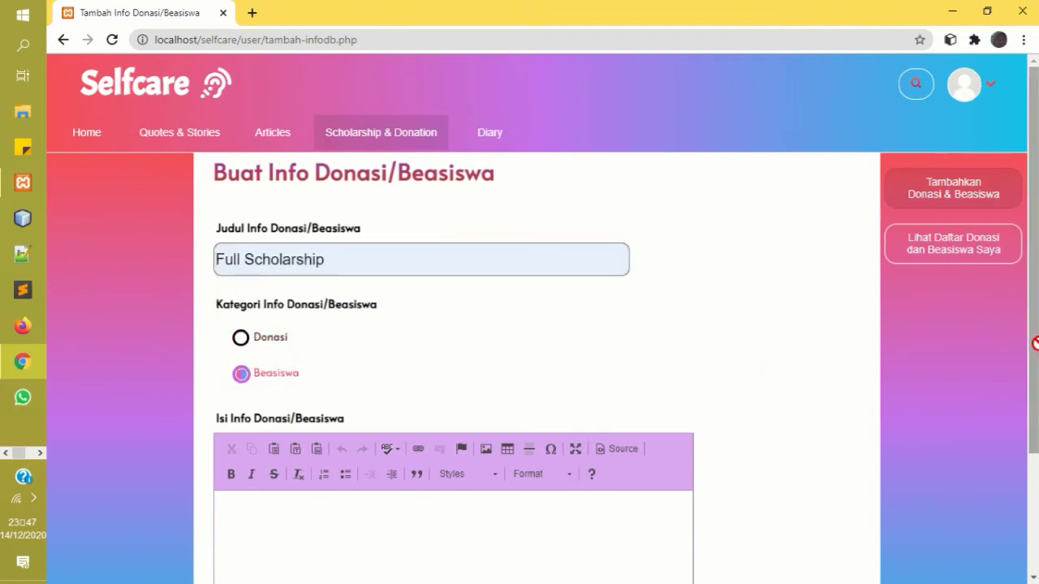
scroll(1034, 344, down, 2)
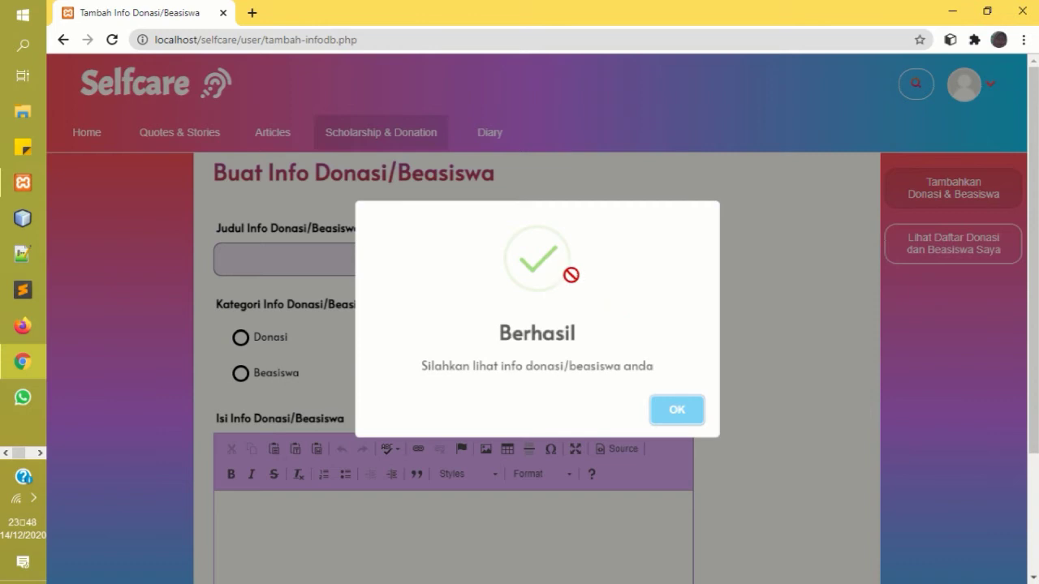
click(672, 410)
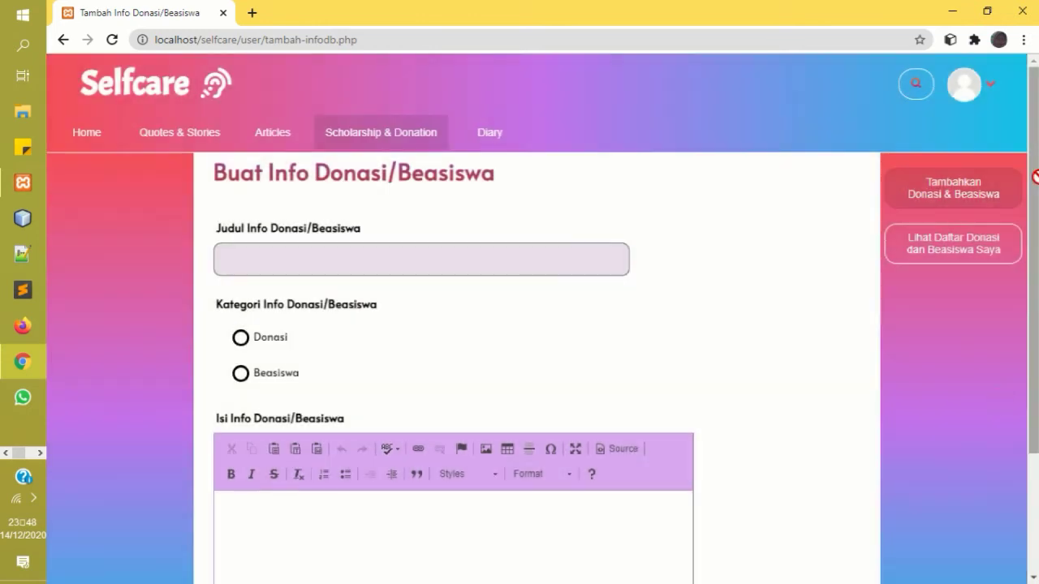
View your own donations and scholarships list, showing Full Scholarship as Unverified, then go to Diary.
click(976, 243)
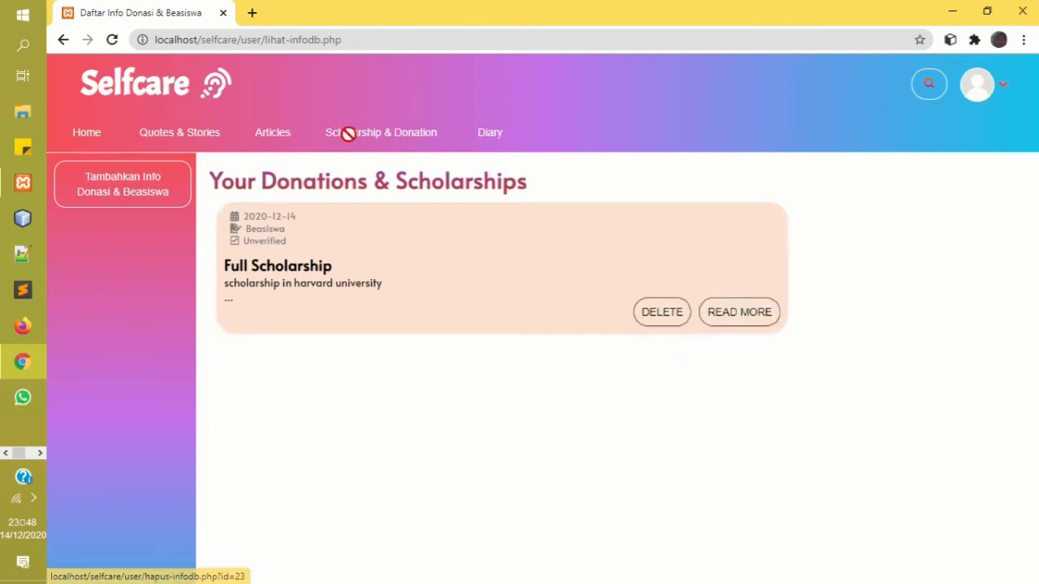
click(497, 135)
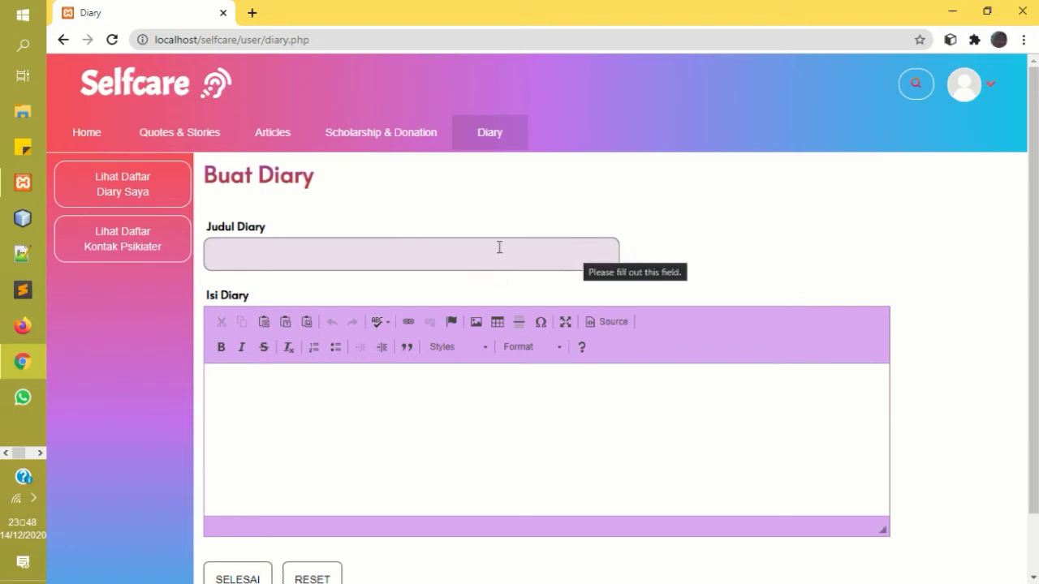
Save a diary entry titled 'sex harrasment' with a pasted paragraph on sexual harassment.
drag(1034, 287, 1035, 240)
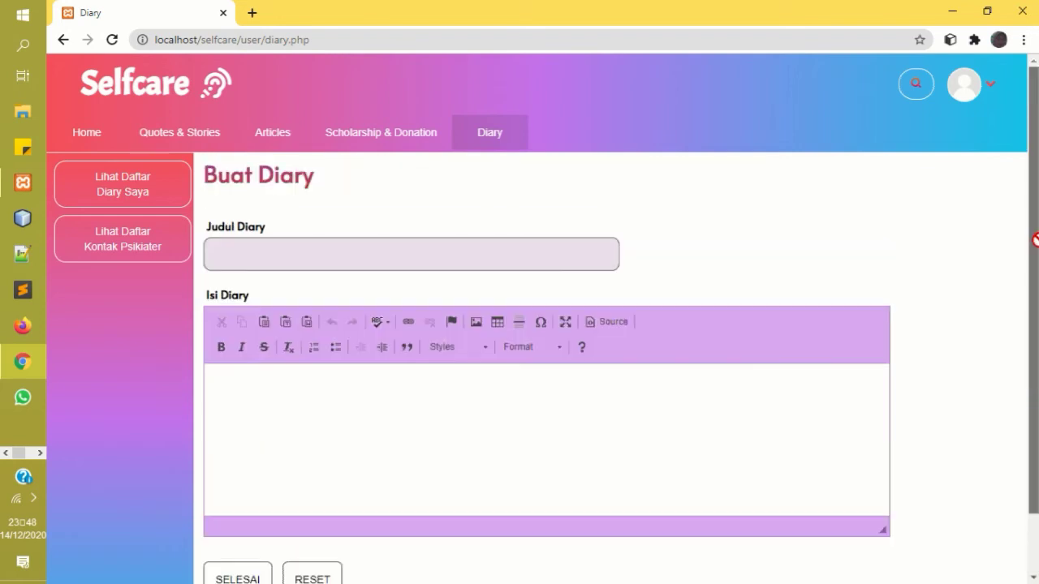
click(338, 250)
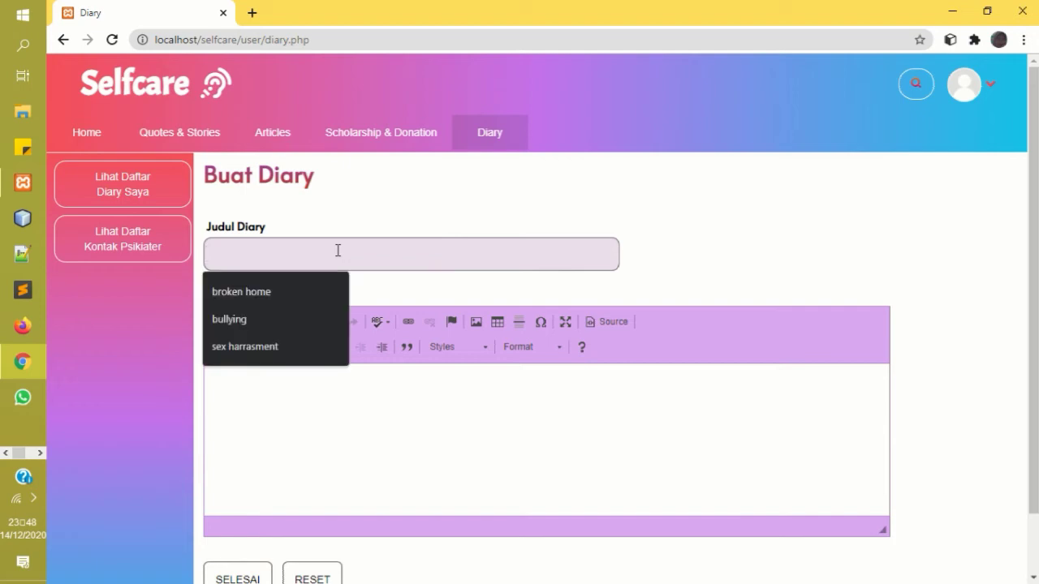
text(sex)
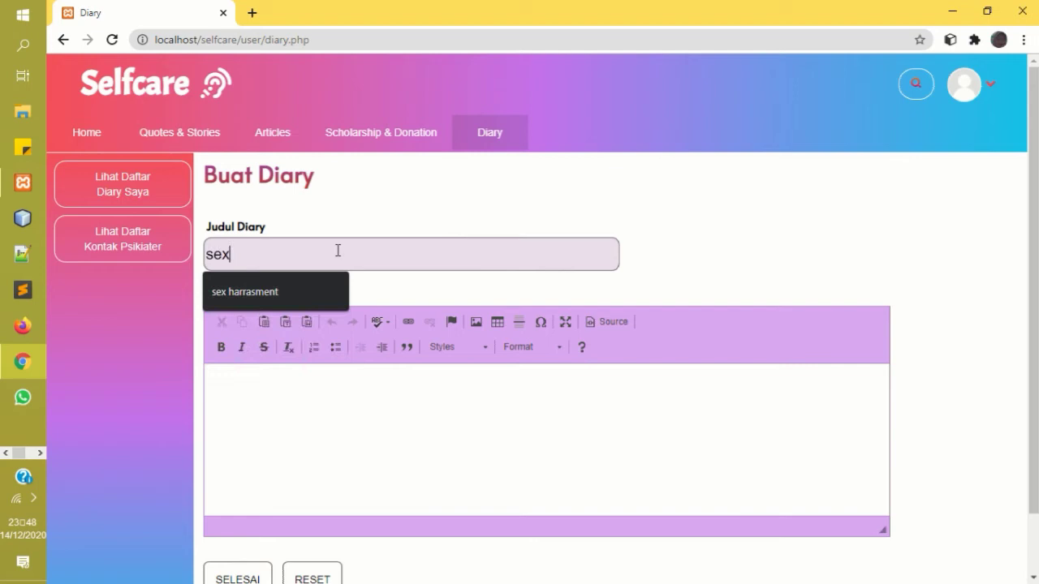
click(297, 291)
click(277, 433)
text(Sexual harassment is unwelcome sexual behaviour that's offensive, humiliating or intimidating. It can be written, verbal or physical, and can happen in person or online. Both men and women can be the victims of sexual harassment. When it happens at work, school or uni, it may amount to sex discrimination.)
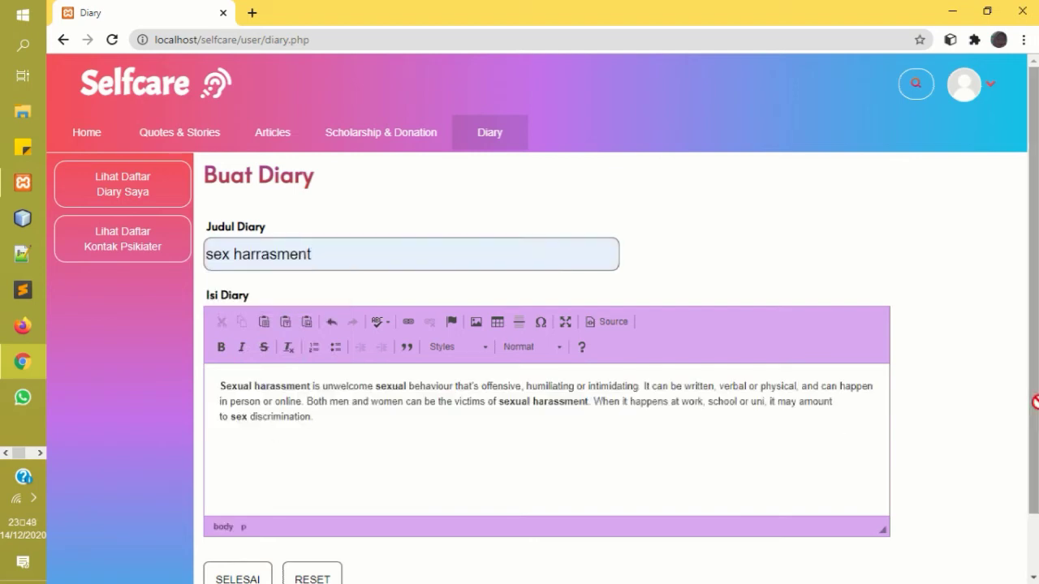
scroll(1033, 399, down, 2)
click(227, 515)
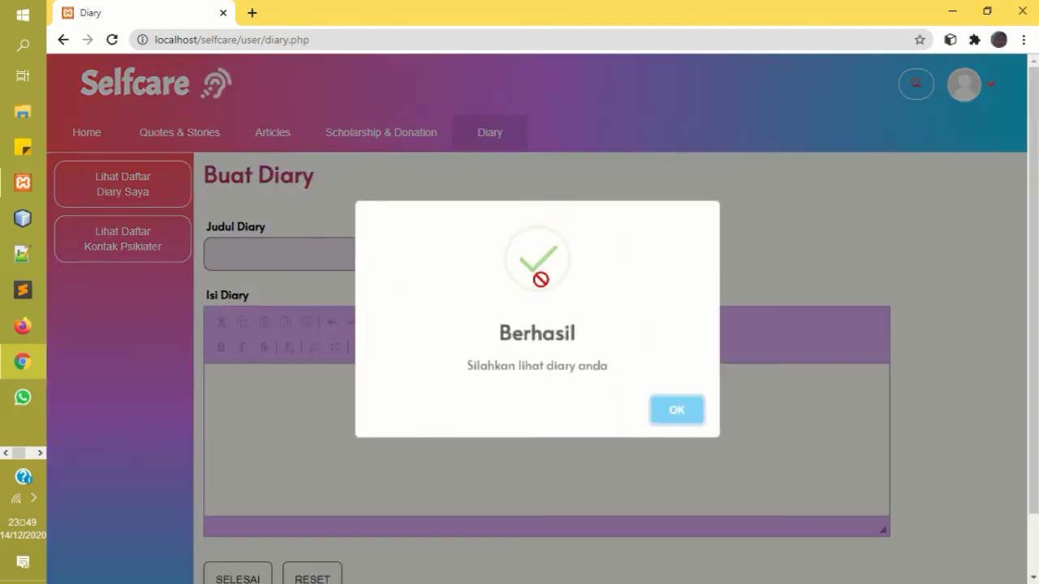
click(676, 410)
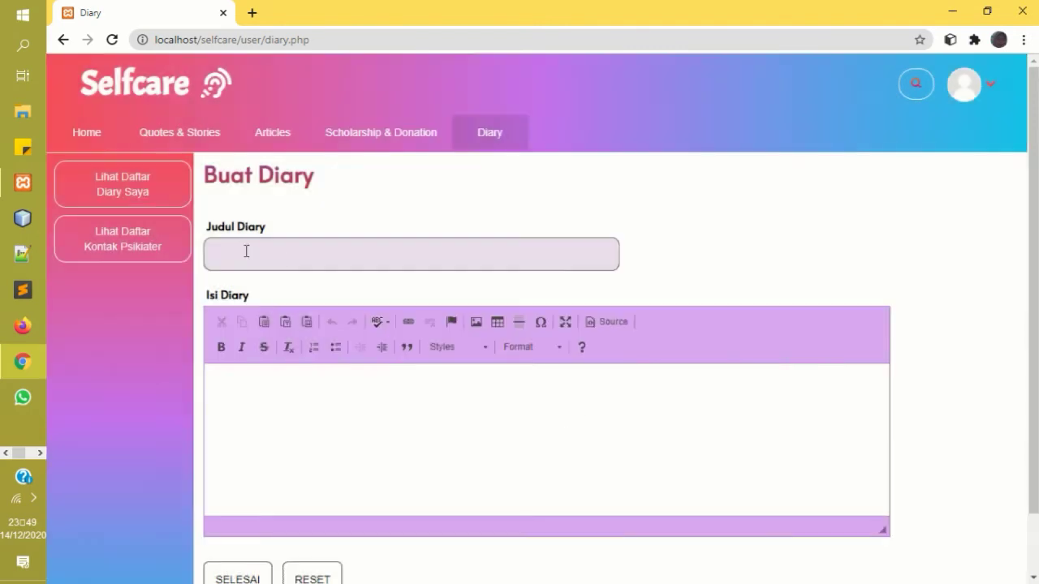
click(162, 197)
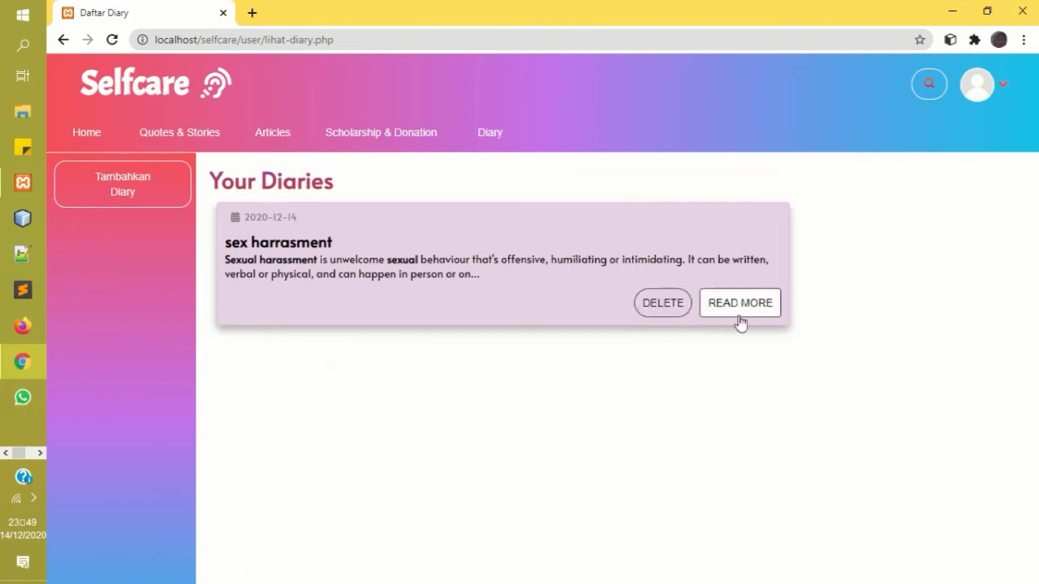
drag(733, 303, 392, 149)
click(389, 142)
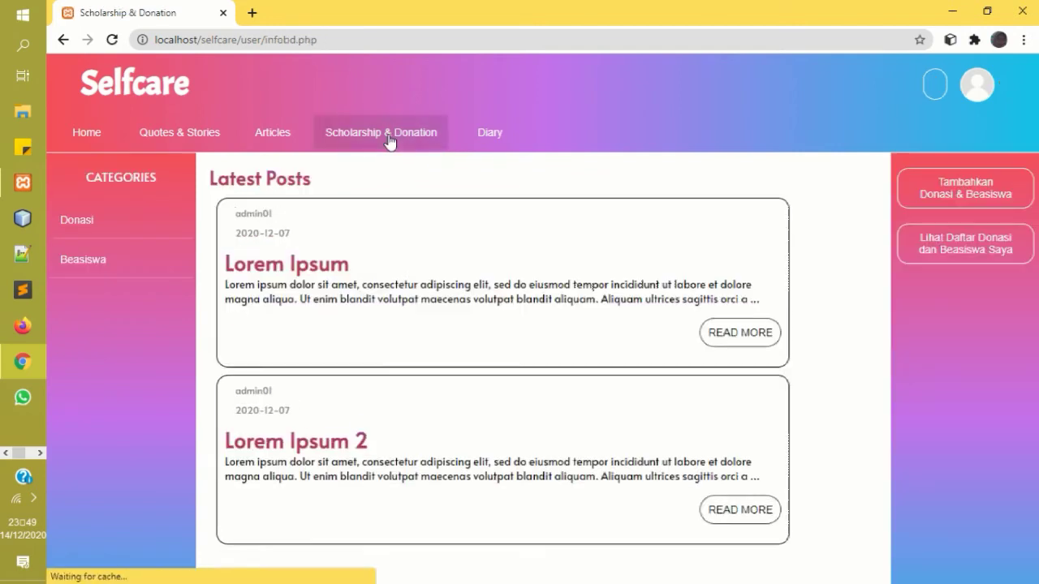
click(469, 134)
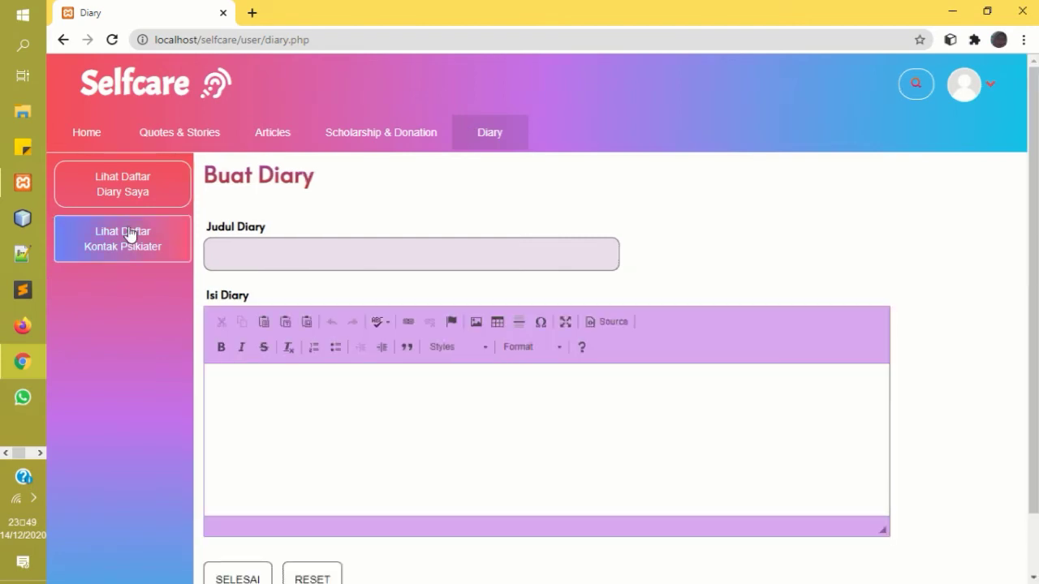
click(140, 249)
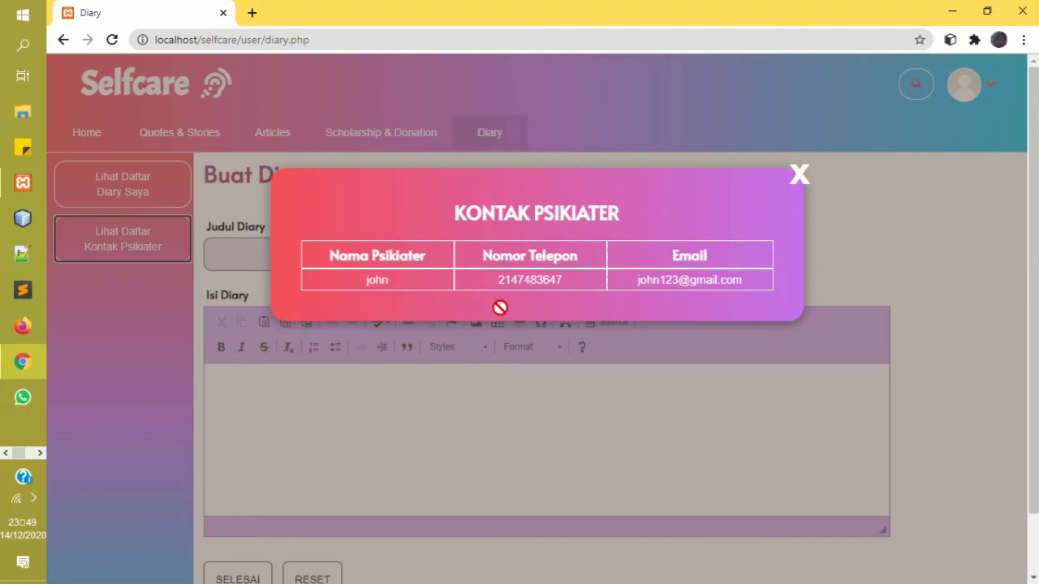
click(799, 175)
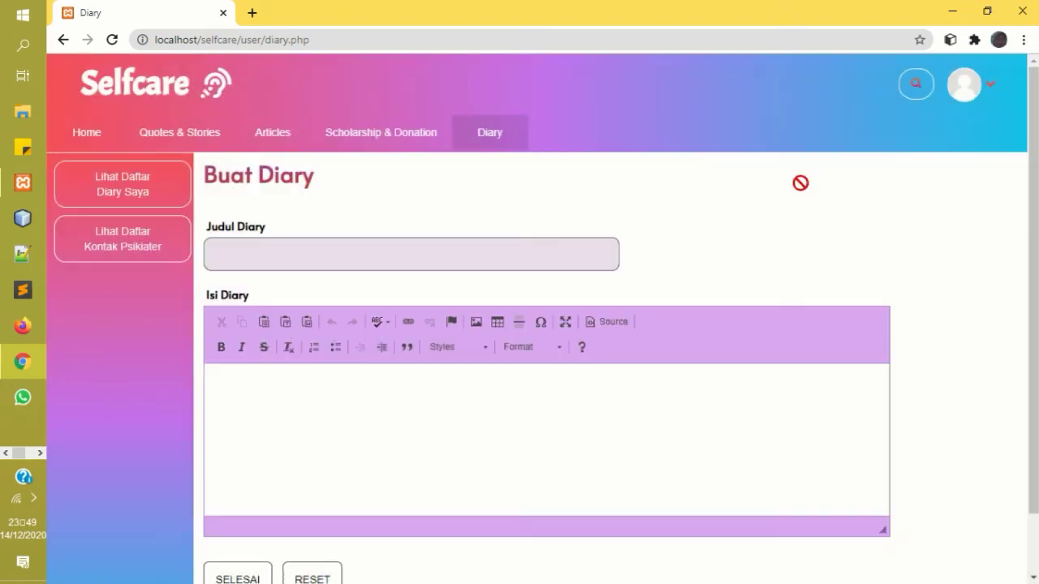
Go to Profile from the account menu and start changing the profile picture.
click(989, 86)
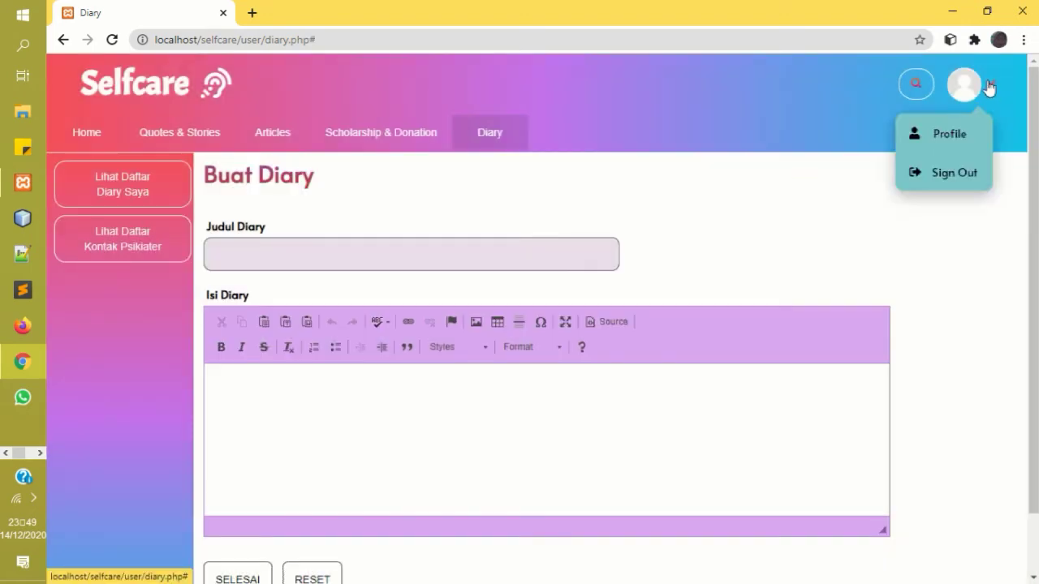
click(964, 132)
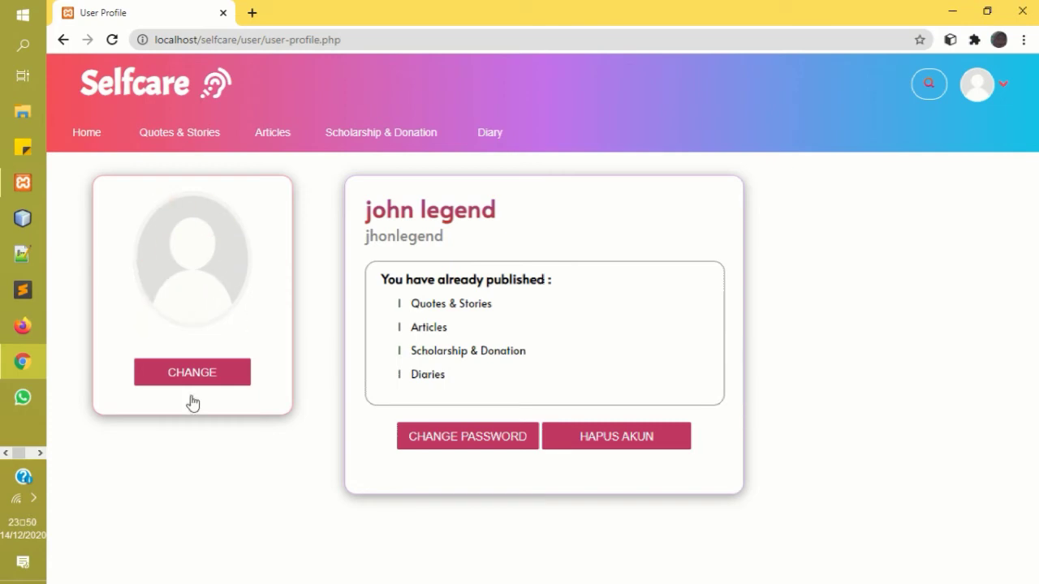
click(204, 374)
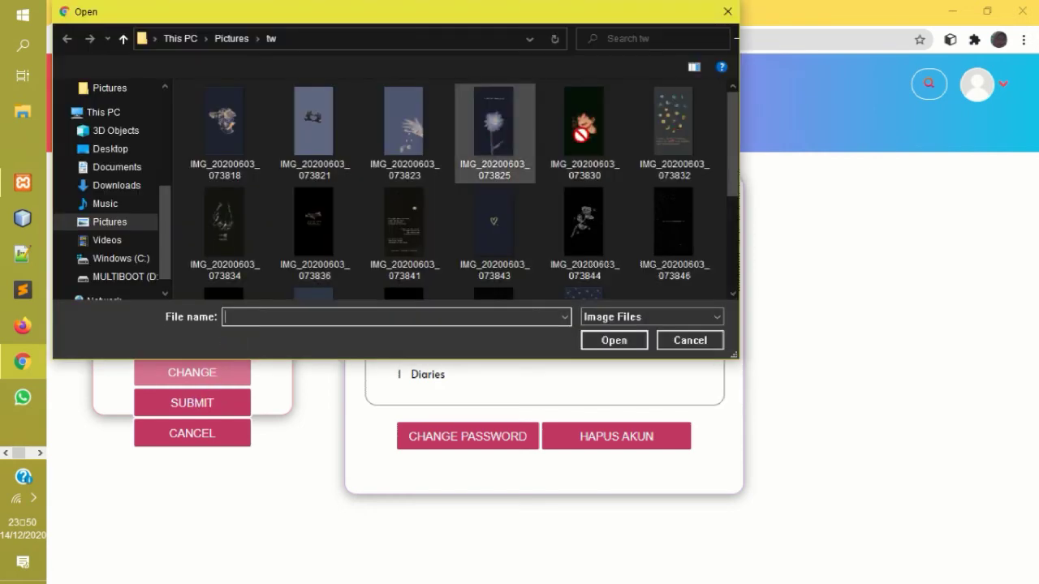
Choose IMG_20200603_073846 as the new profile photo and submit it.
click(222, 232)
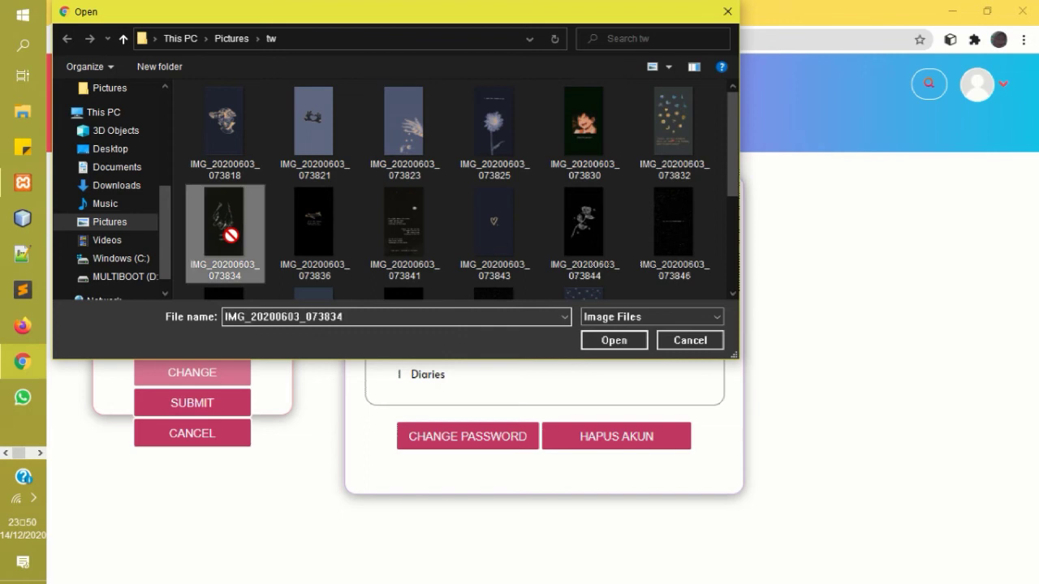
click(682, 225)
click(622, 339)
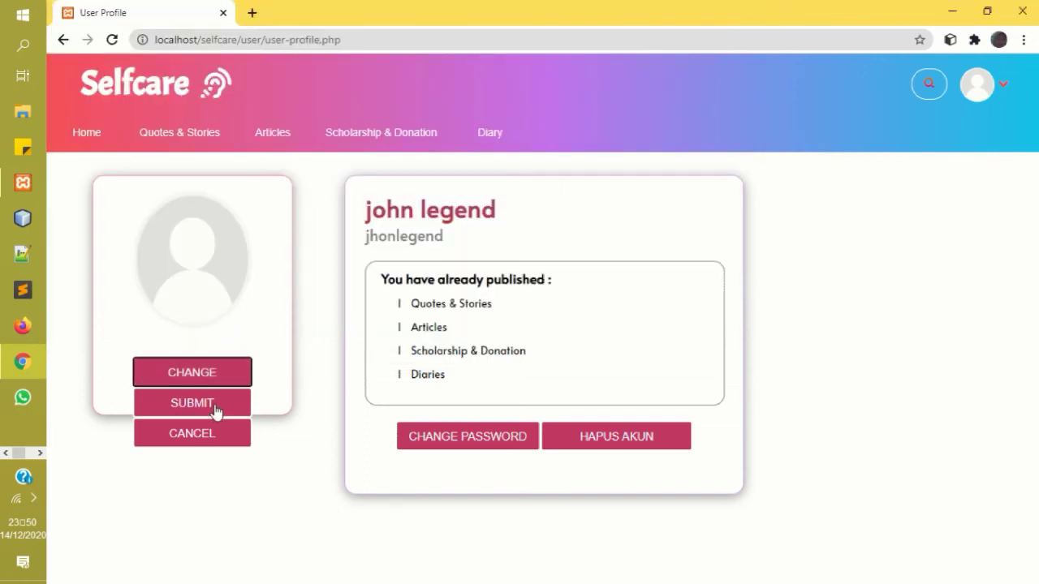
click(192, 403)
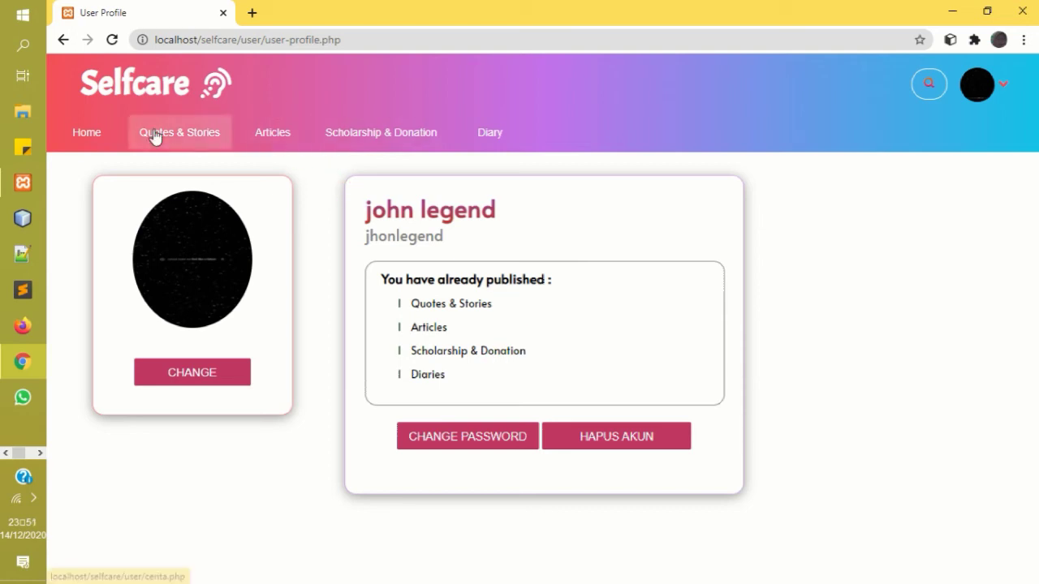
Load the admin dashboard by changing the address to localhost/selfcare/admin/index.php.
click(94, 136)
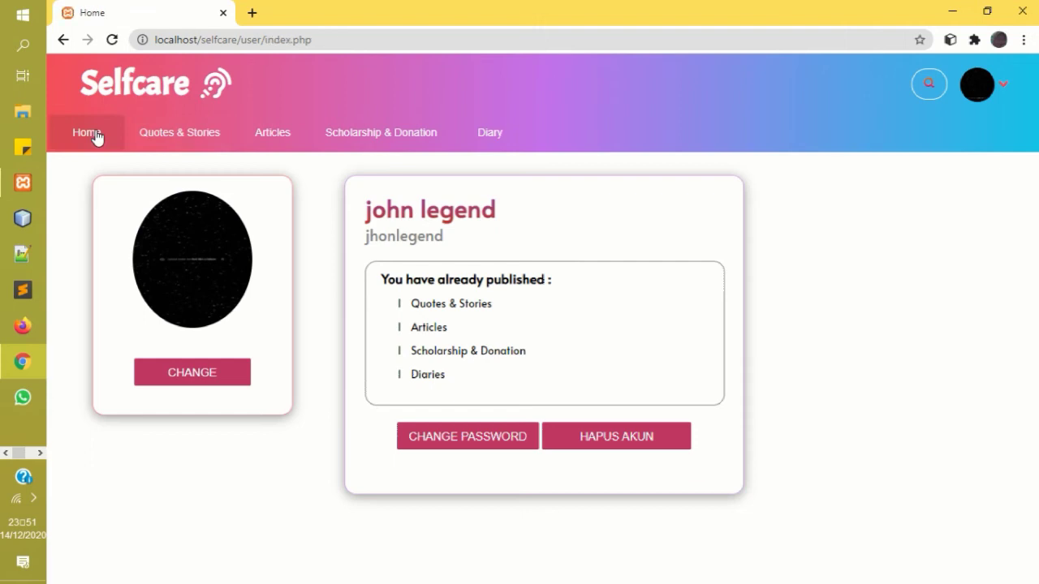
click(259, 40)
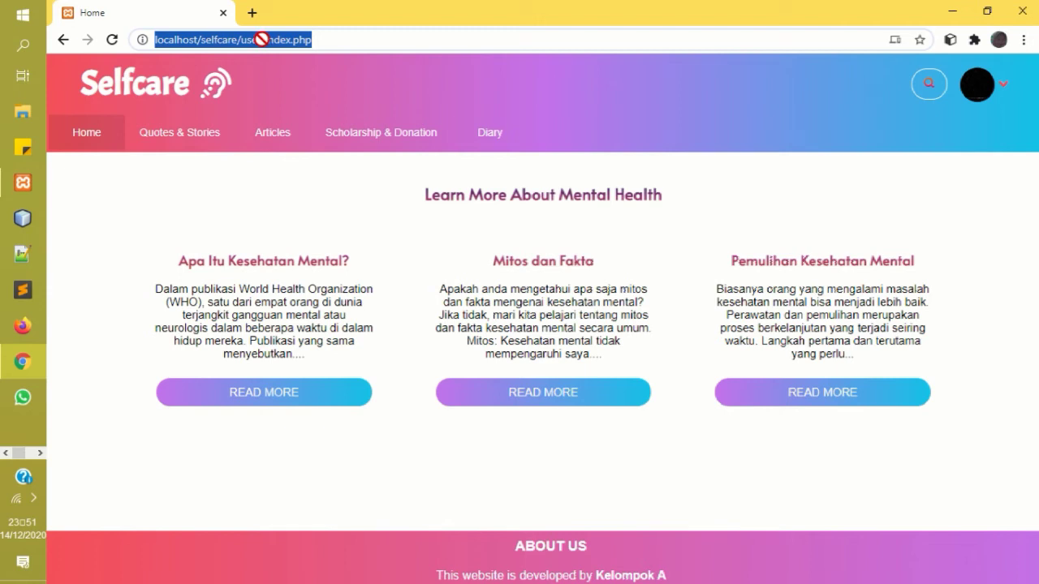
click(260, 40)
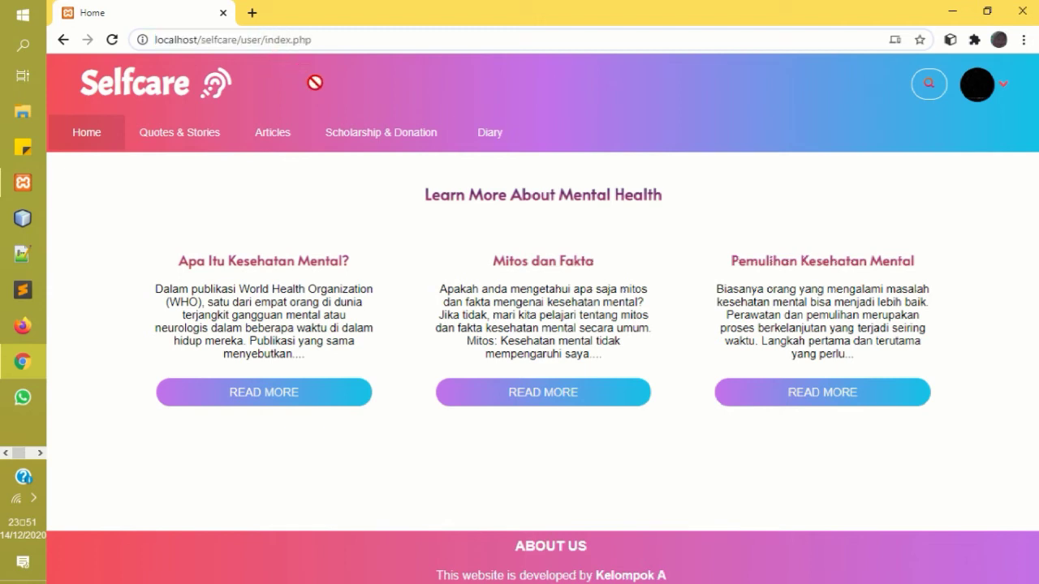
key(BackSpace)
key(BackSpace)
key(BackSpace)
key(BackSpace)
text(ad)
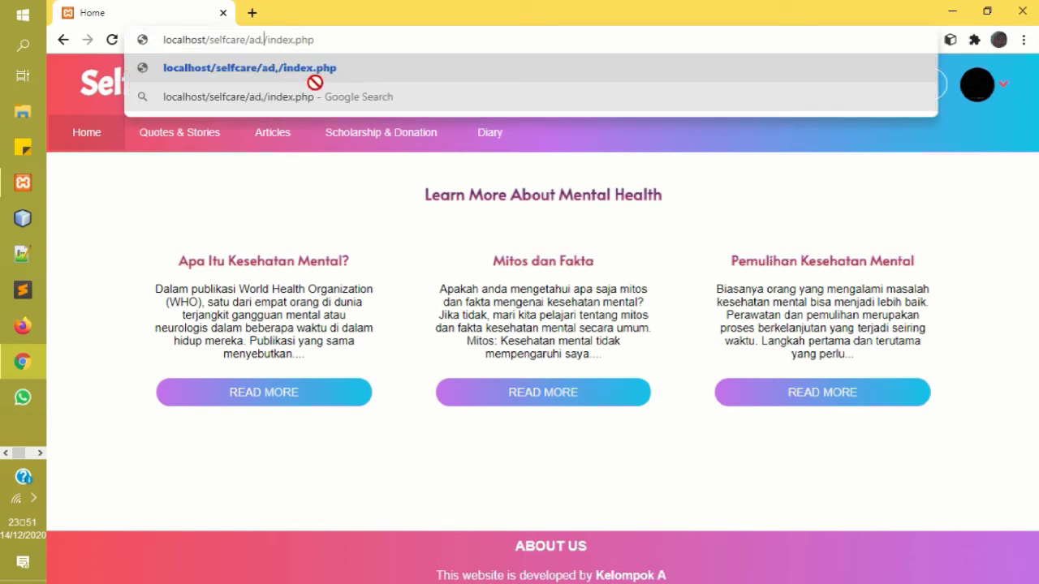
text(min)
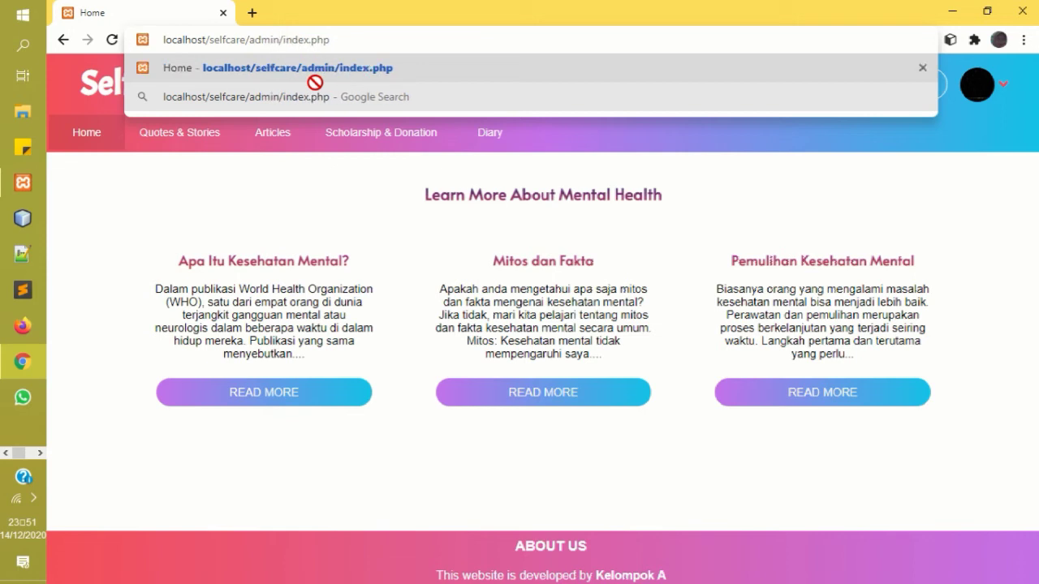
key(Return)
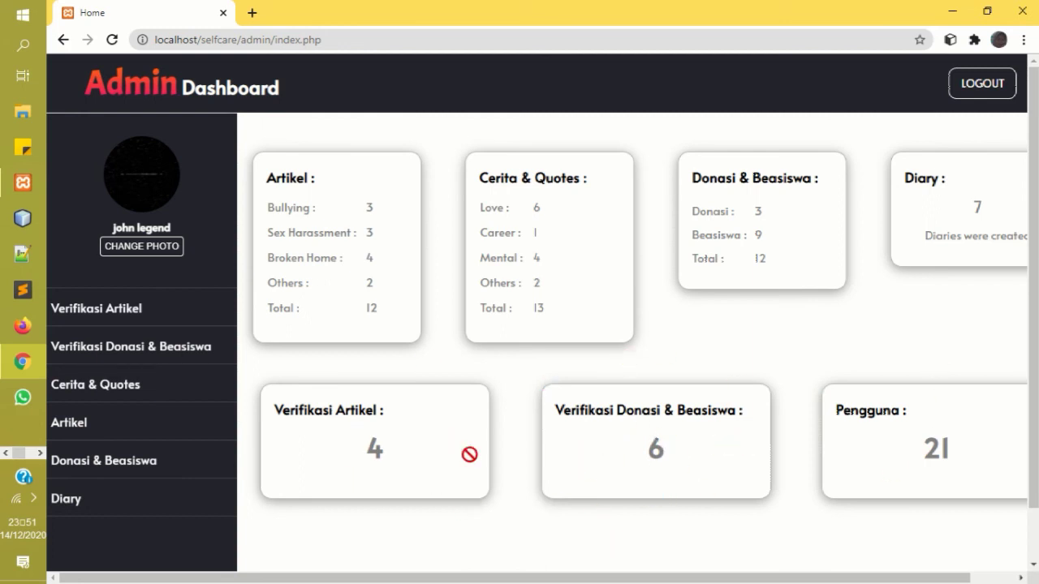
Read and delete the 'sex harrasment' article submission, then verify 'how about love'.
click(141, 316)
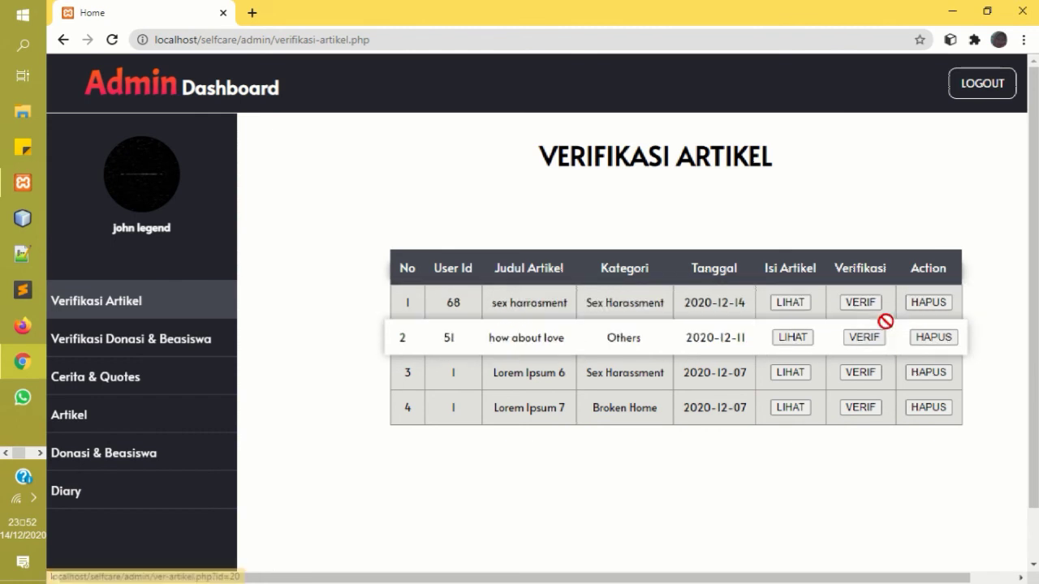
click(792, 302)
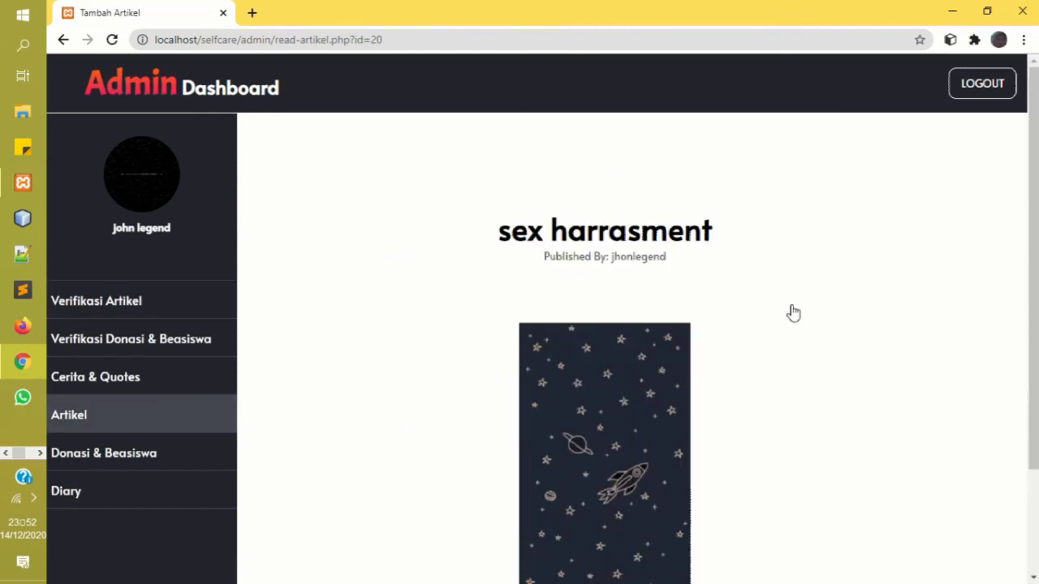
scroll(1035, 284, down, 2)
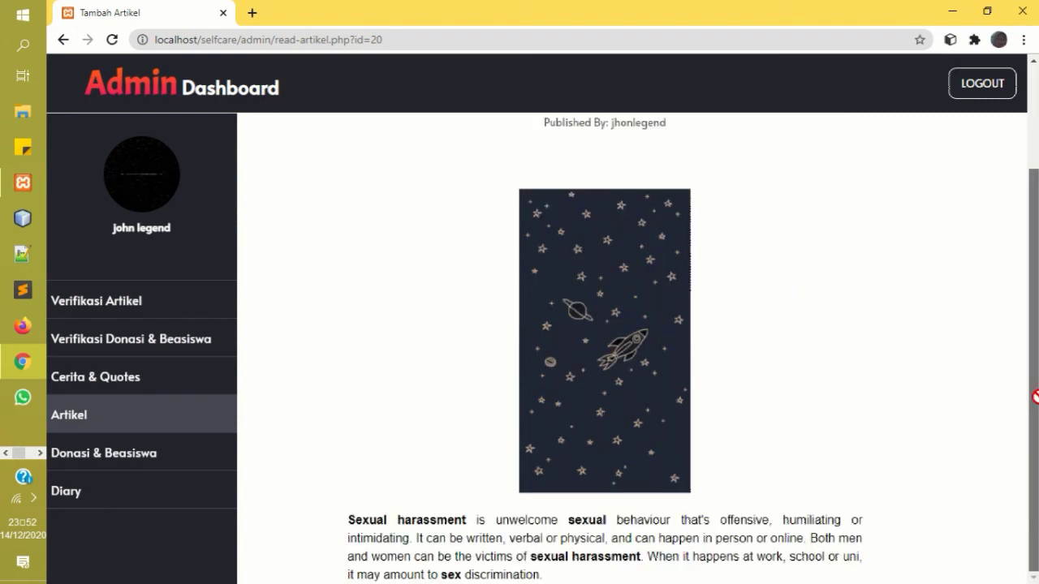
scroll(1036, 495, up, 2)
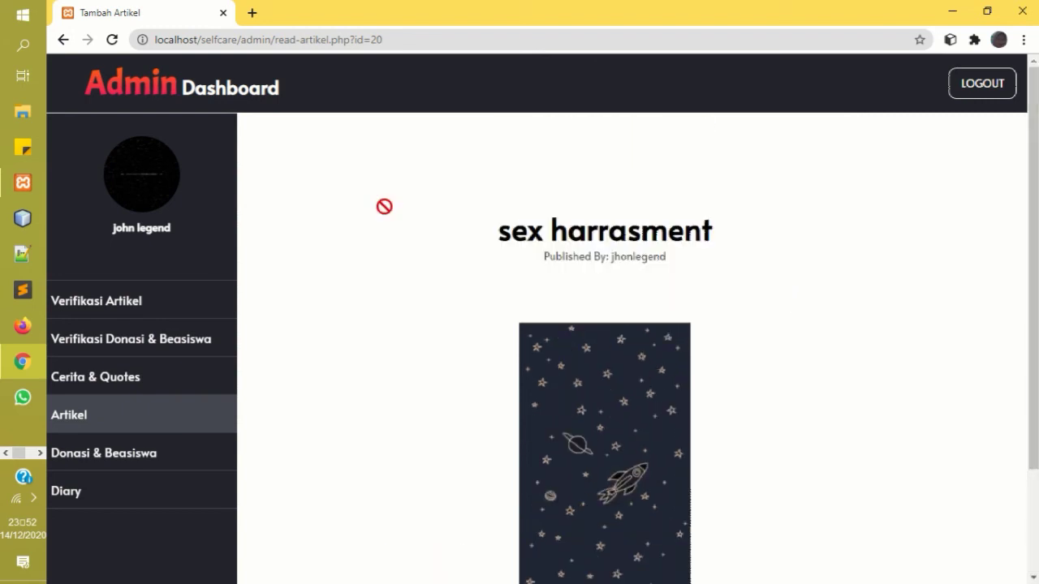
click(66, 40)
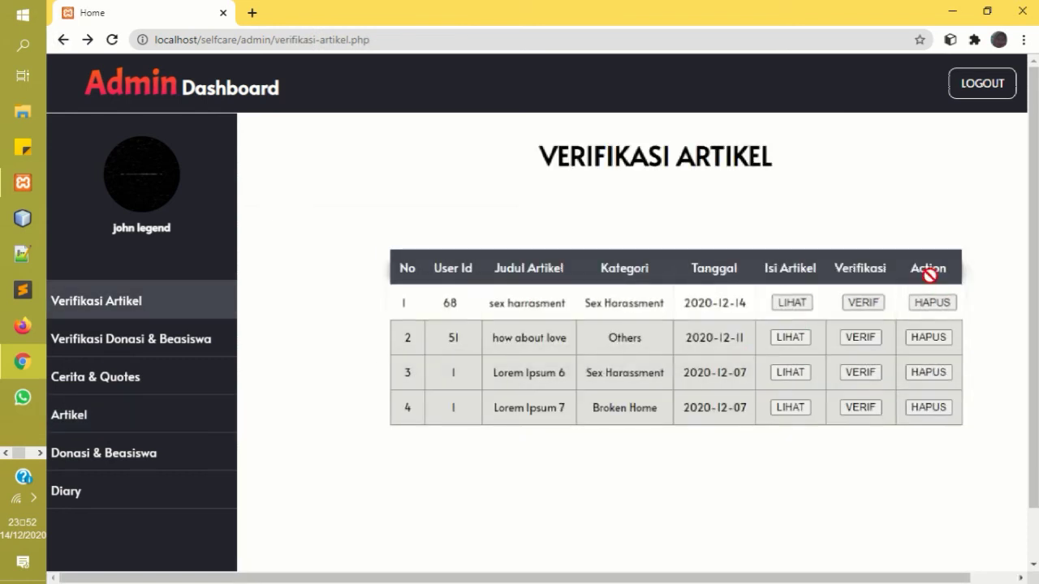
click(933, 303)
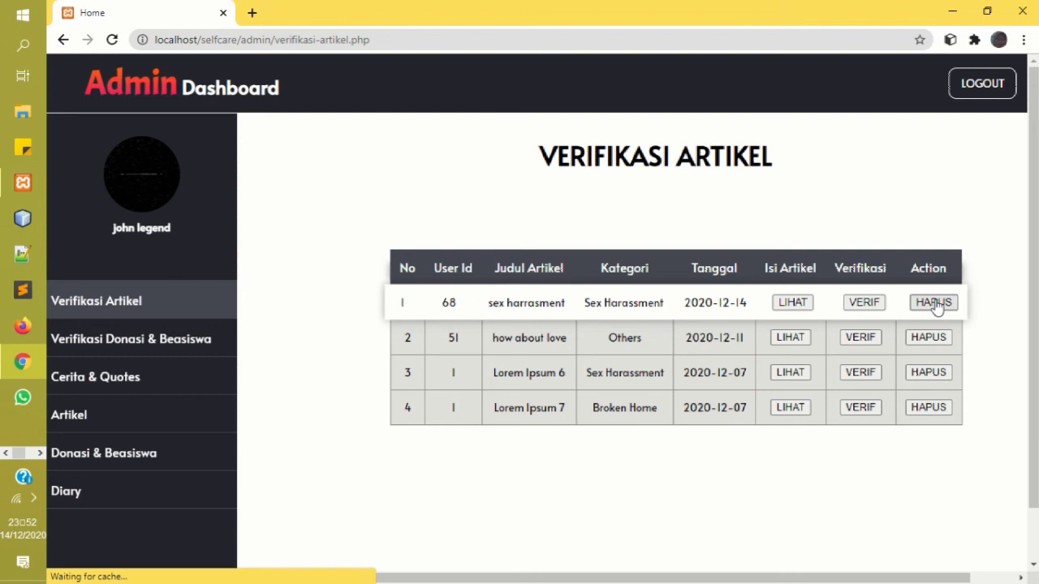
click(859, 309)
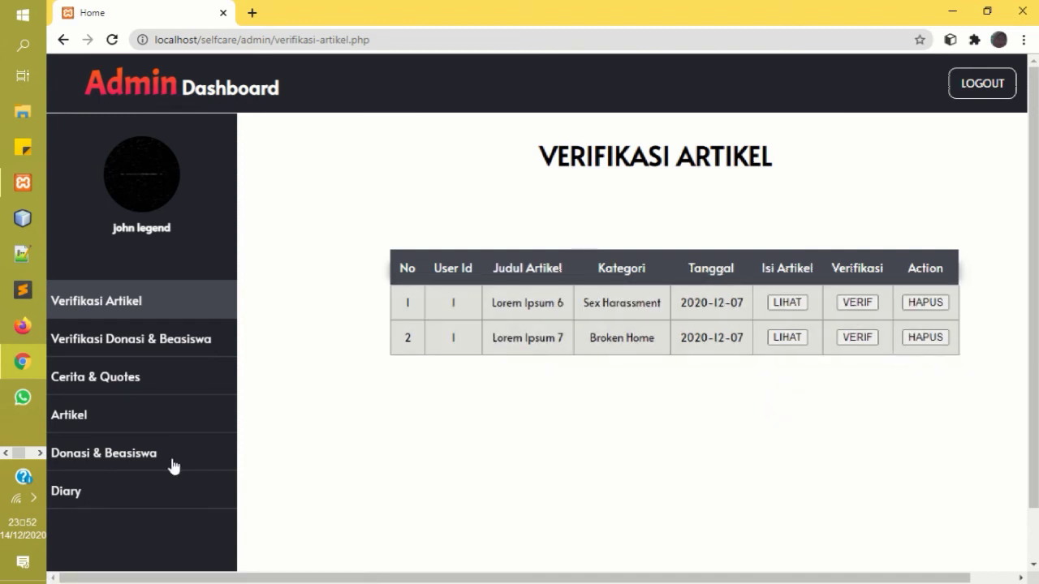
Check the donation and scholarship verification list, then open the Cerita & Quotes stories list.
click(161, 341)
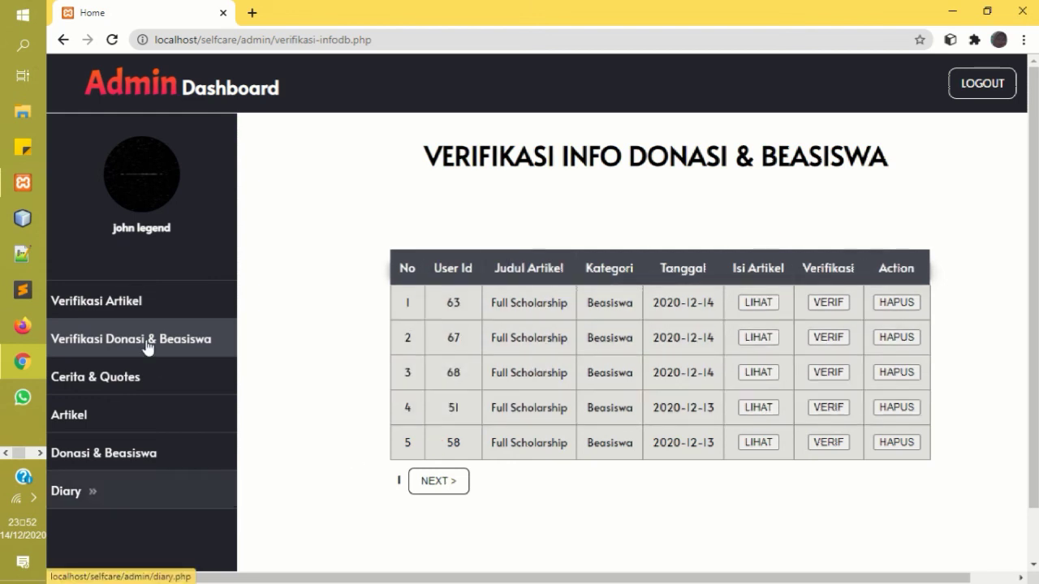
click(112, 380)
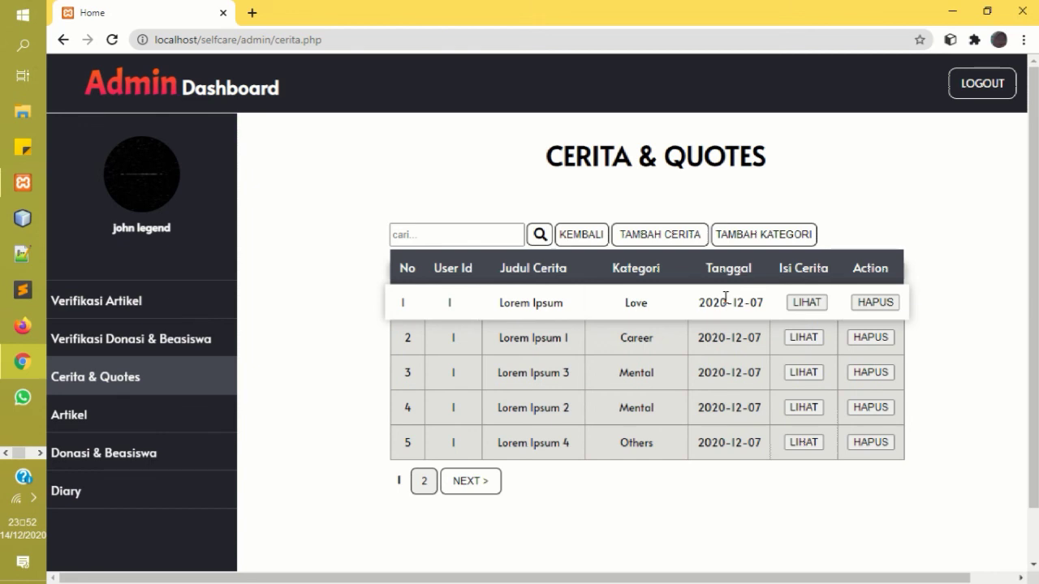
double_click(713, 340)
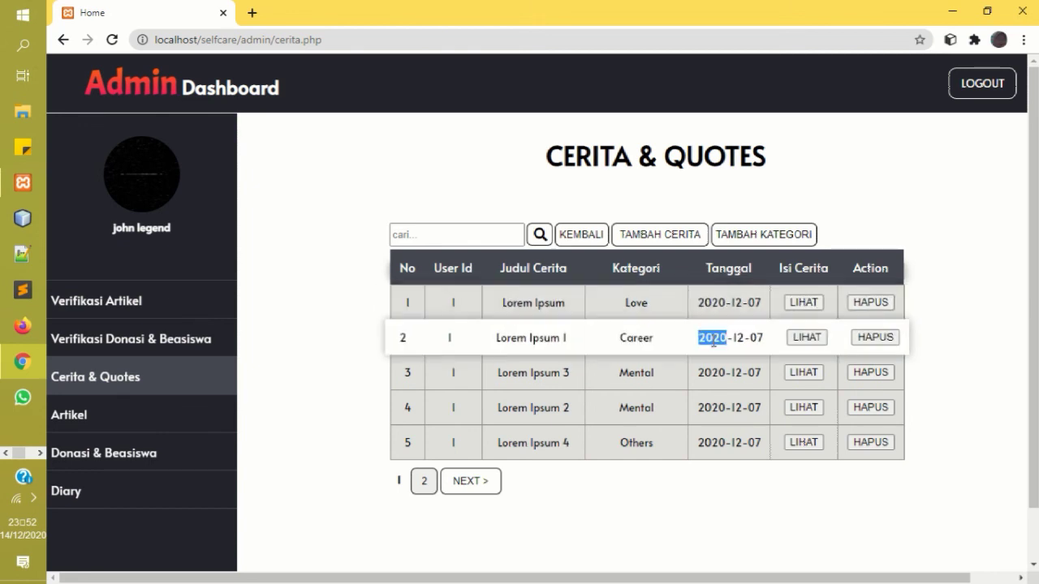
click(816, 169)
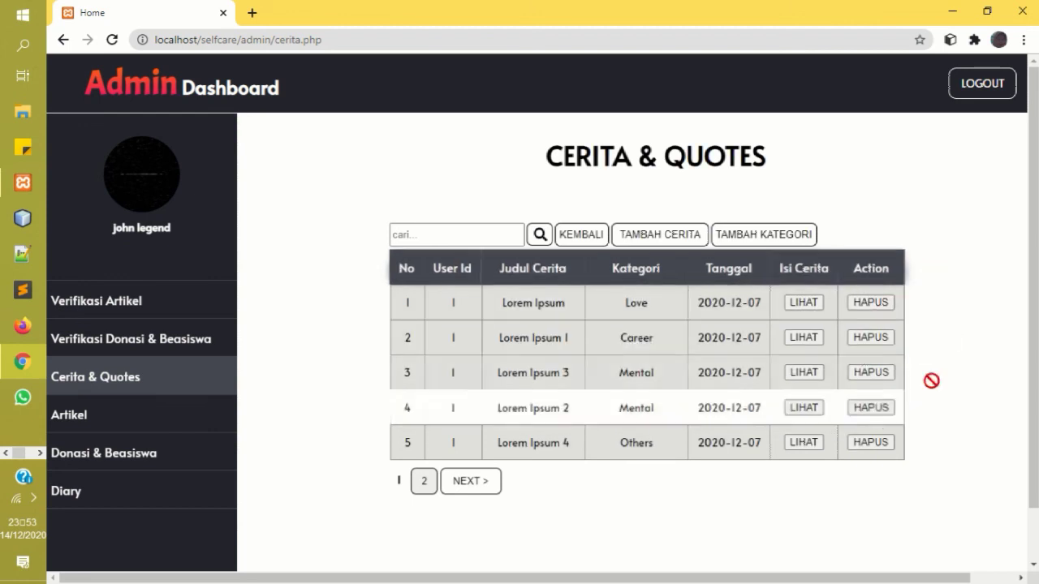
Browse the Artikel and Donasi & Beasiswa lists, ending on the Diary entries list.
click(119, 423)
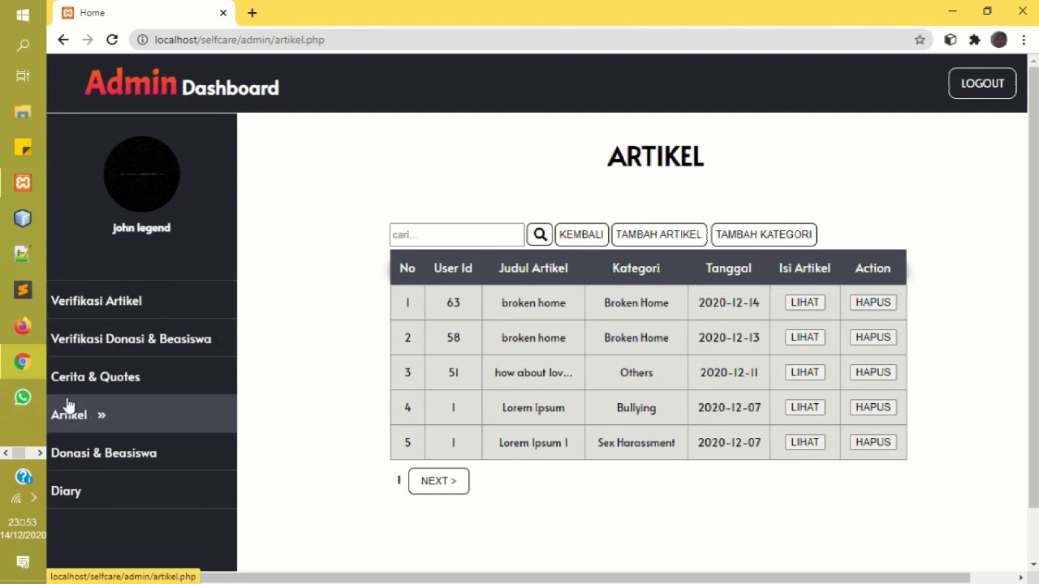
click(125, 457)
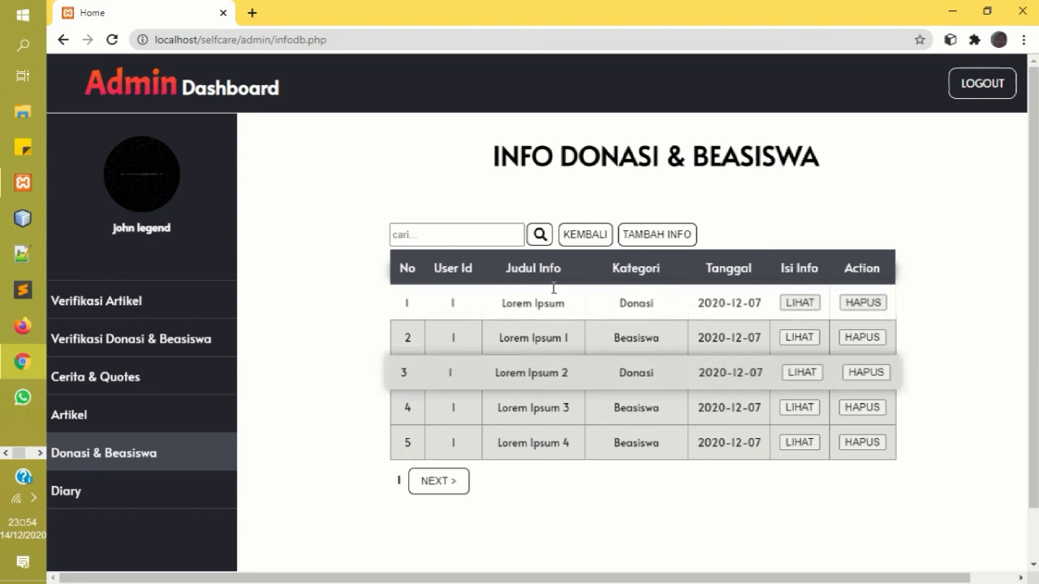
click(98, 495)
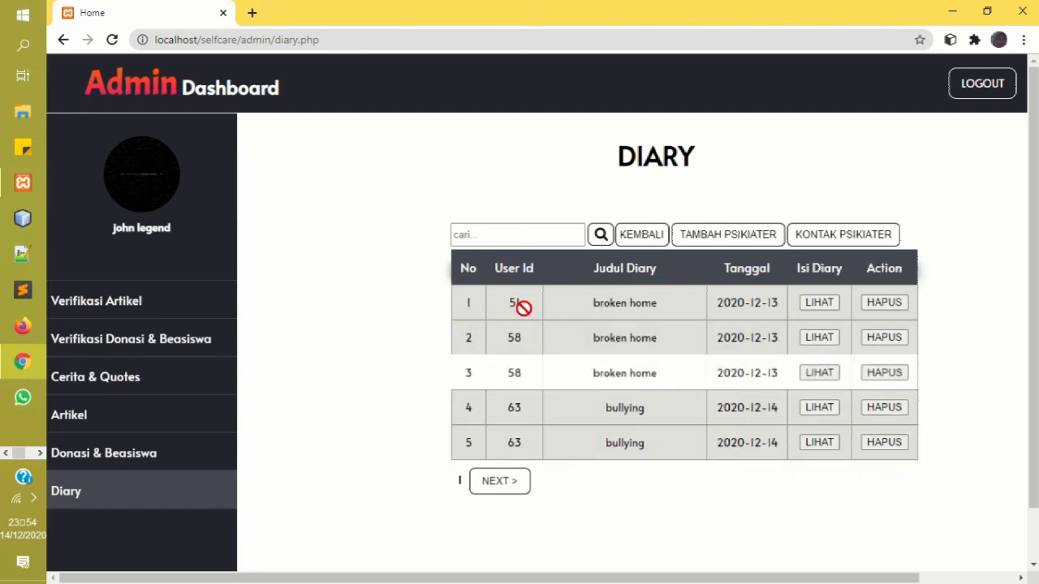
Fill the Tambah Psikiater form with the contact's name, e-mail and phone, save with SELESAI, and dismiss Berhasil.
click(708, 235)
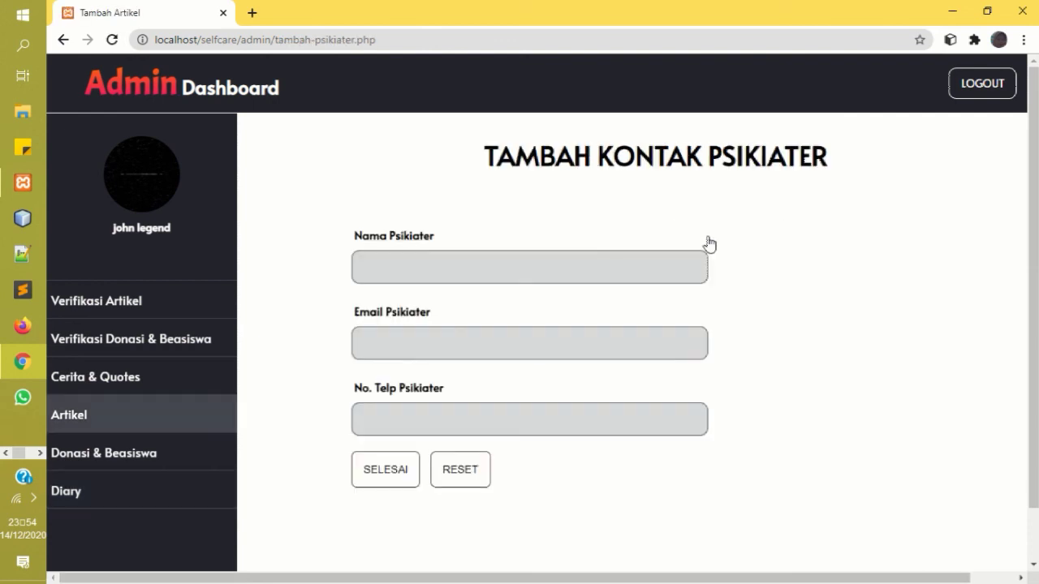
click(564, 276)
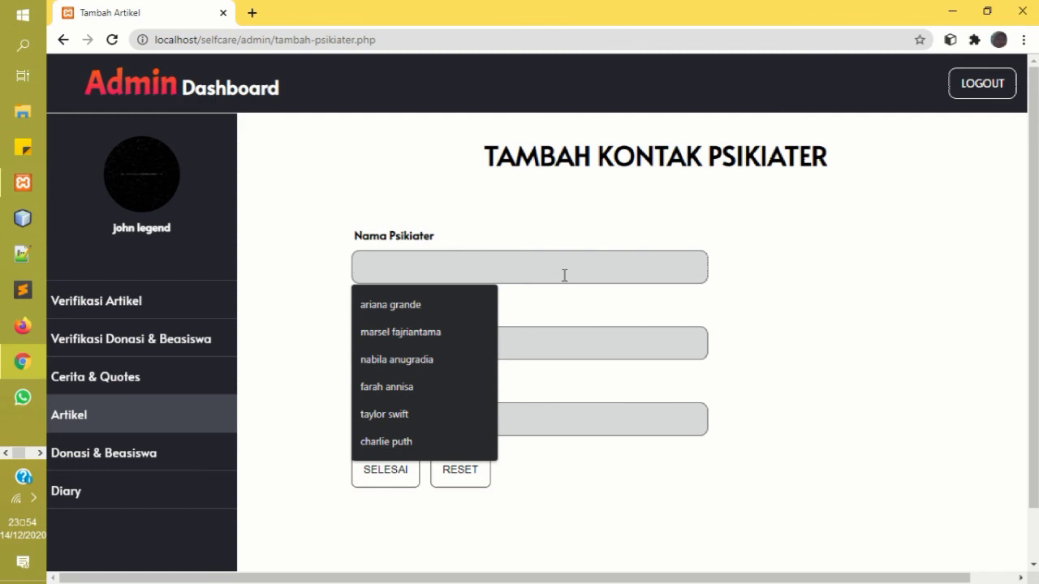
text(marcel)
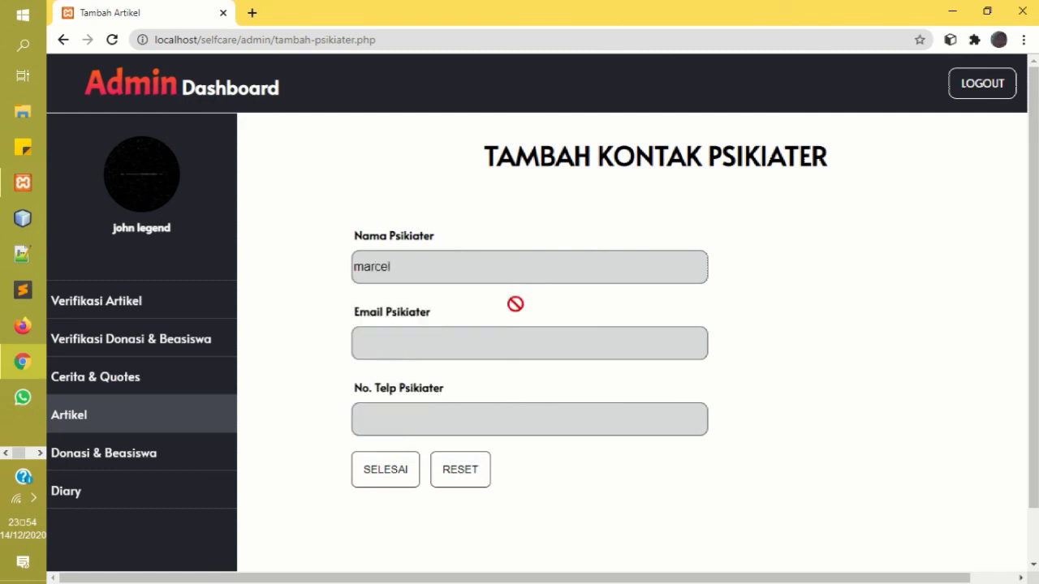
click(476, 343)
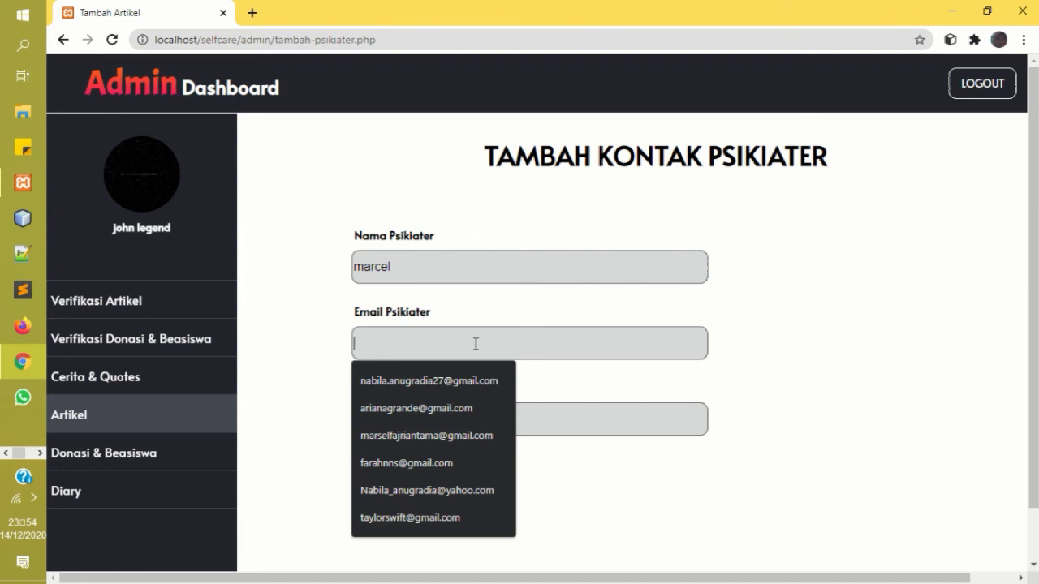
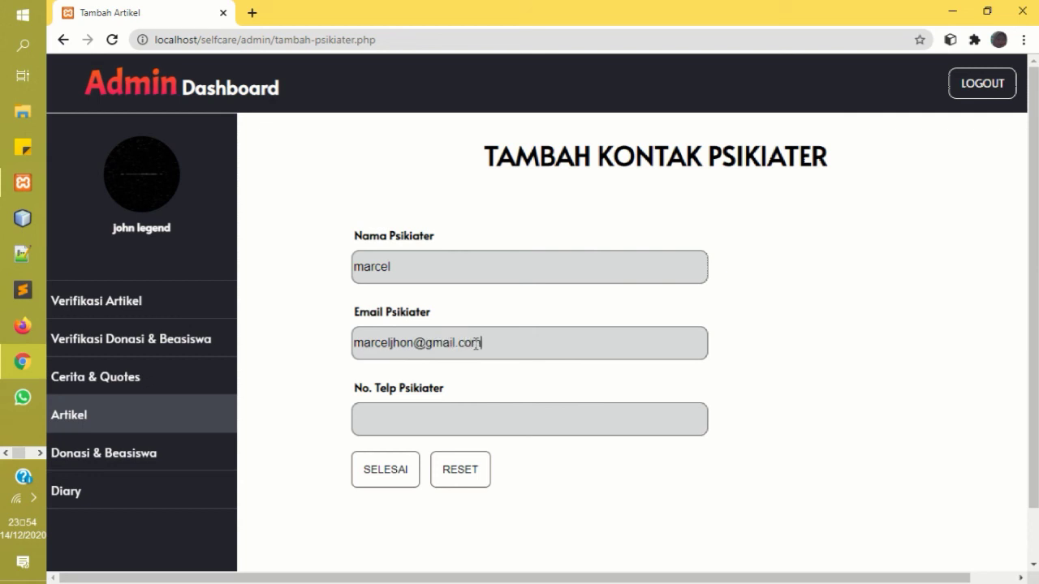
click(435, 428)
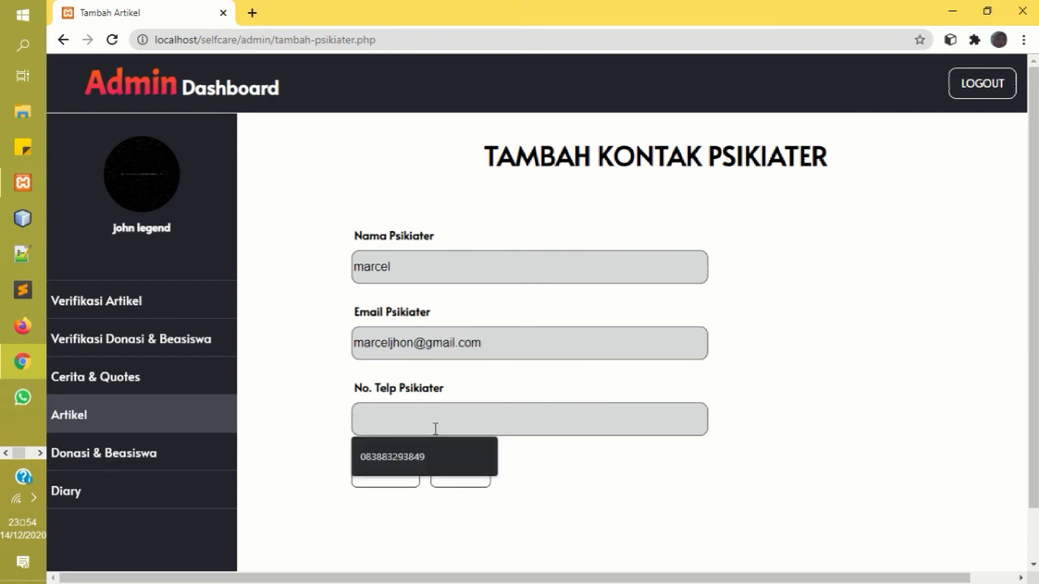
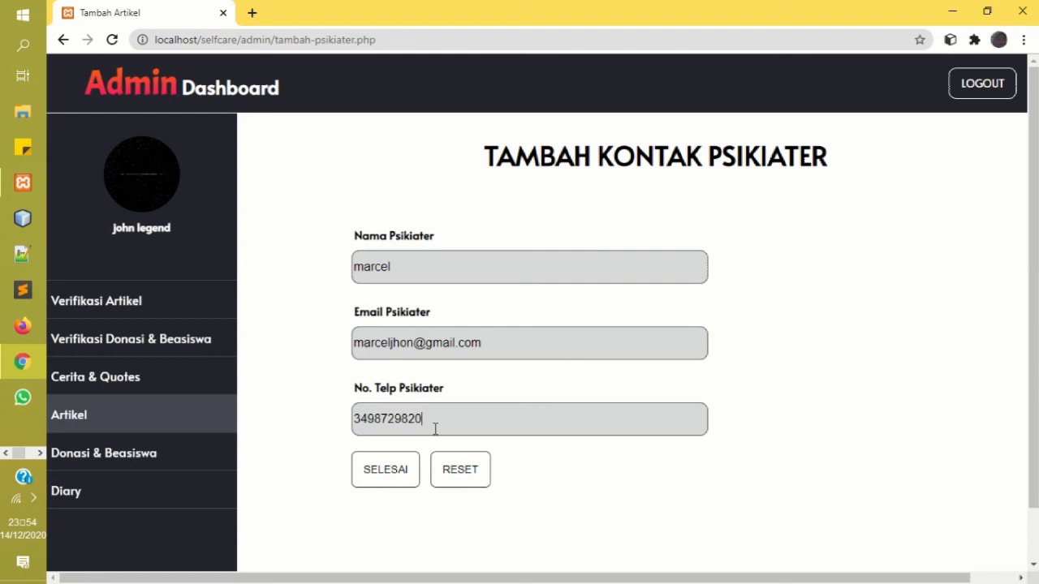
click(391, 475)
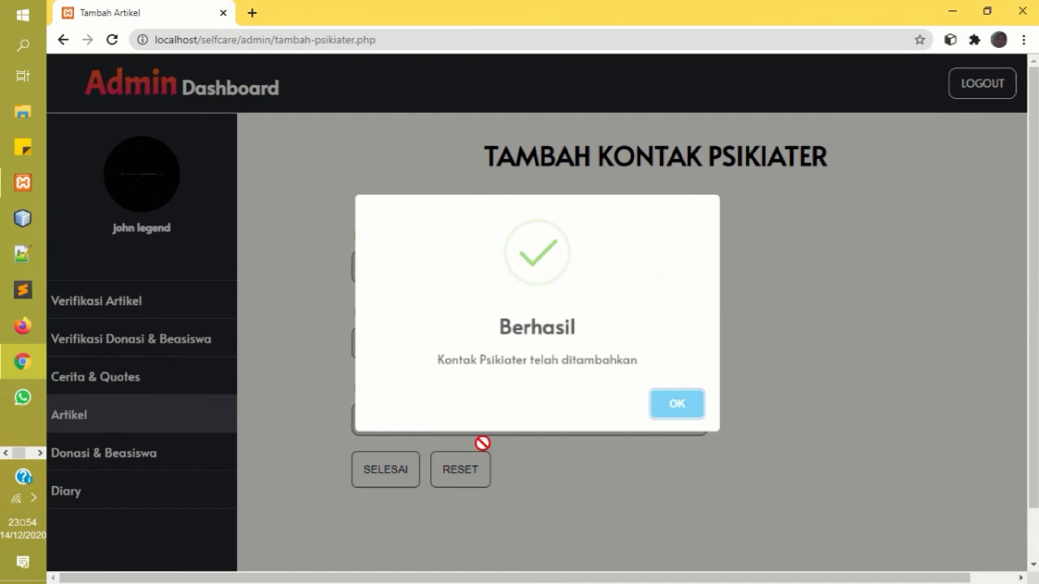
click(675, 406)
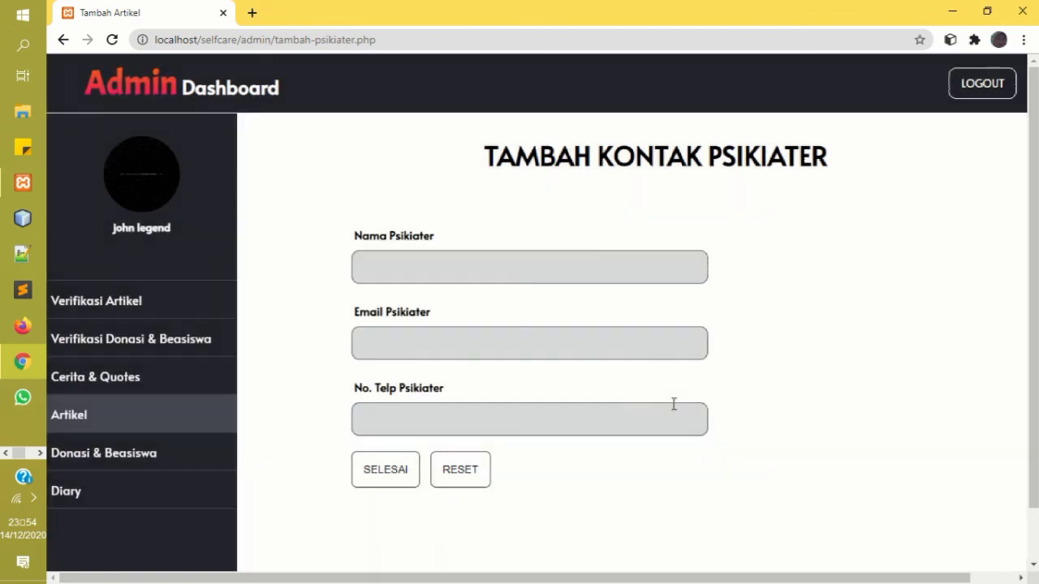
Visit Diary, return to the contact form, dismiss the repeated Berhasil message, then log out.
click(109, 492)
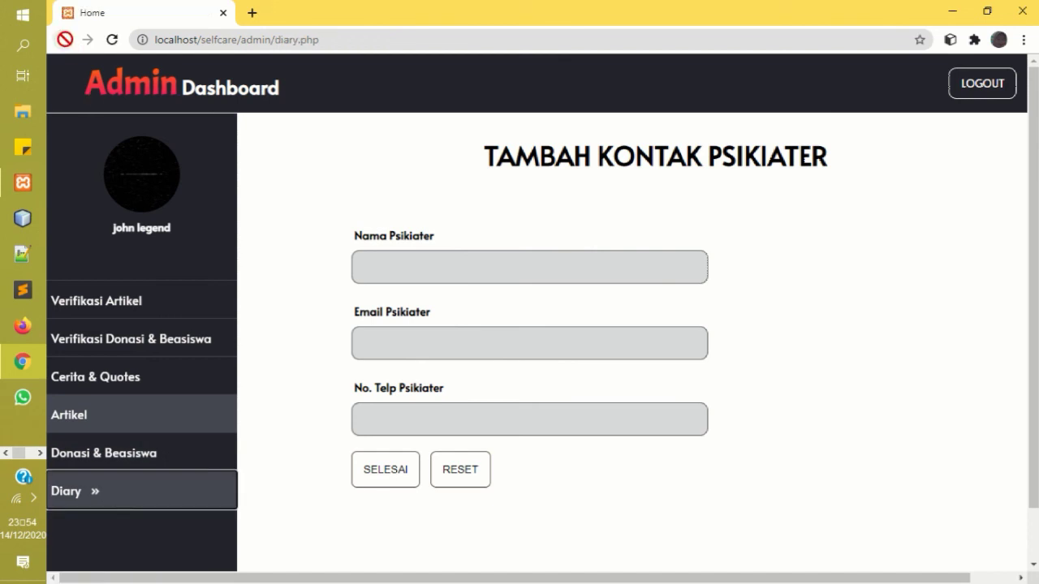
click(63, 39)
click(692, 420)
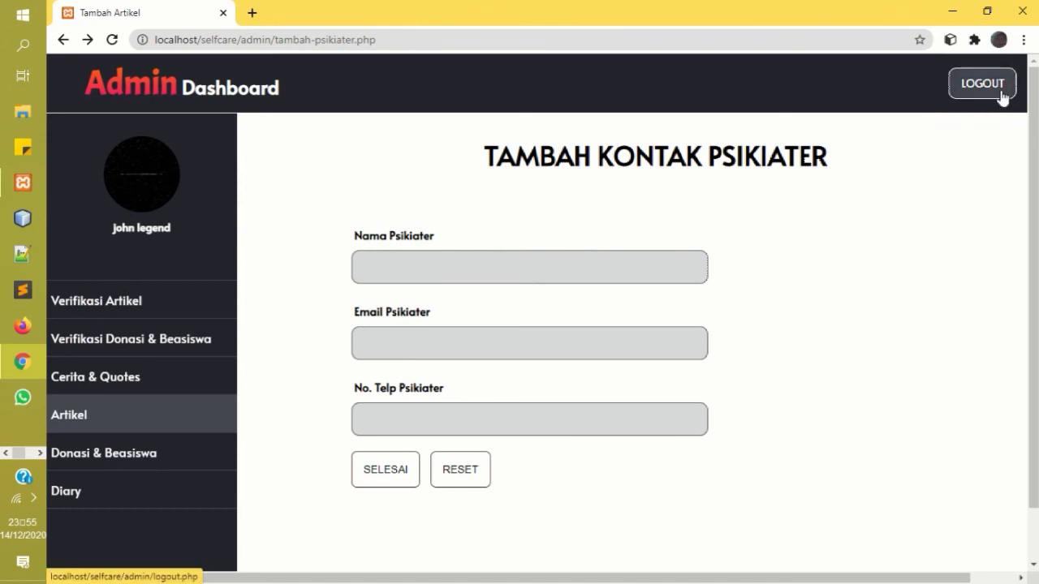
click(1003, 97)
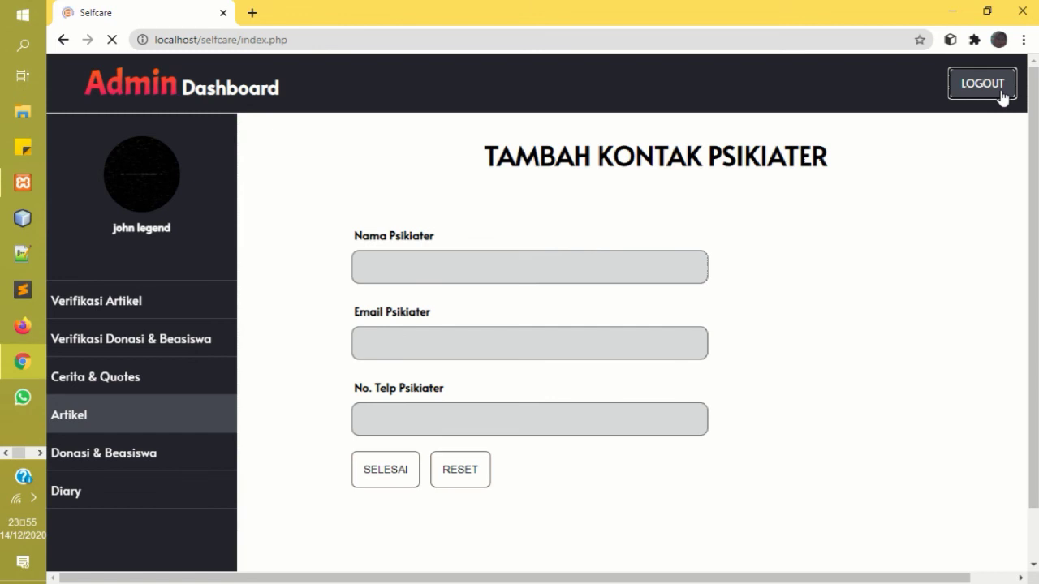